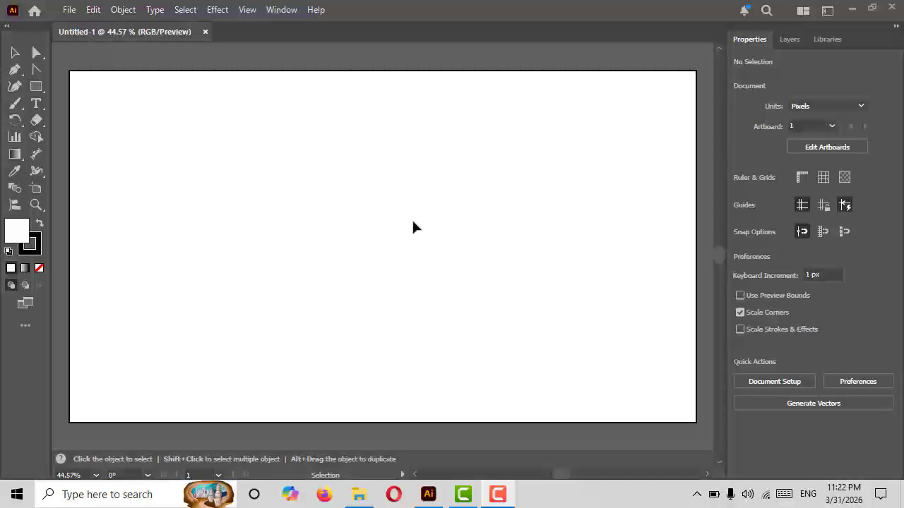
Start setting up a new 1366 x 768 px document with Pixels as its unit.
click(68, 10)
click(91, 22)
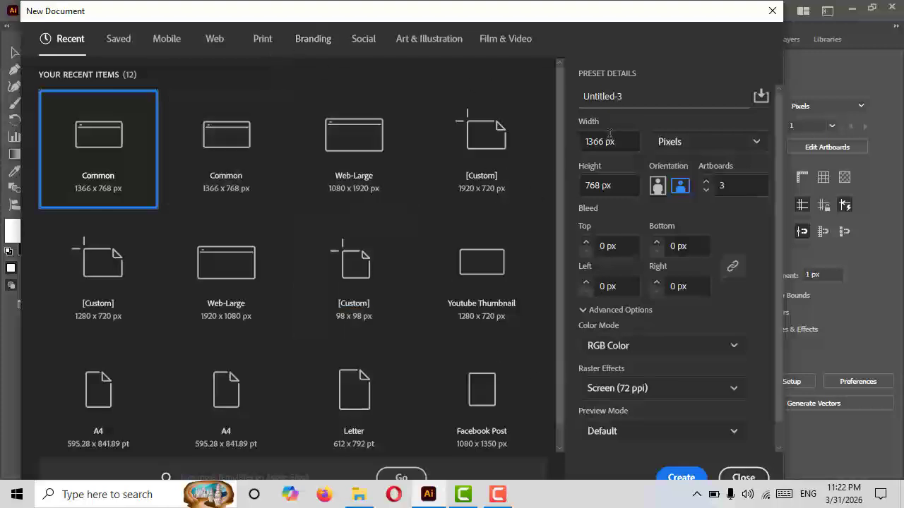
click(734, 145)
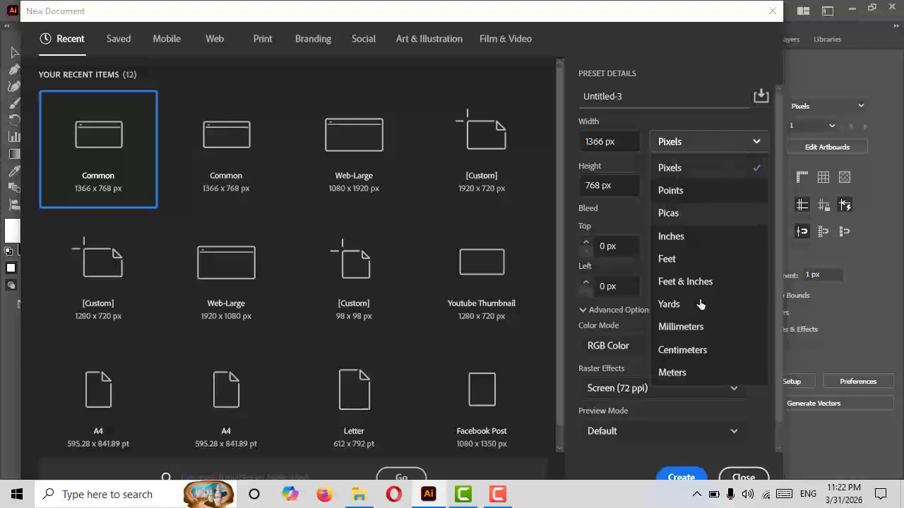
click(695, 177)
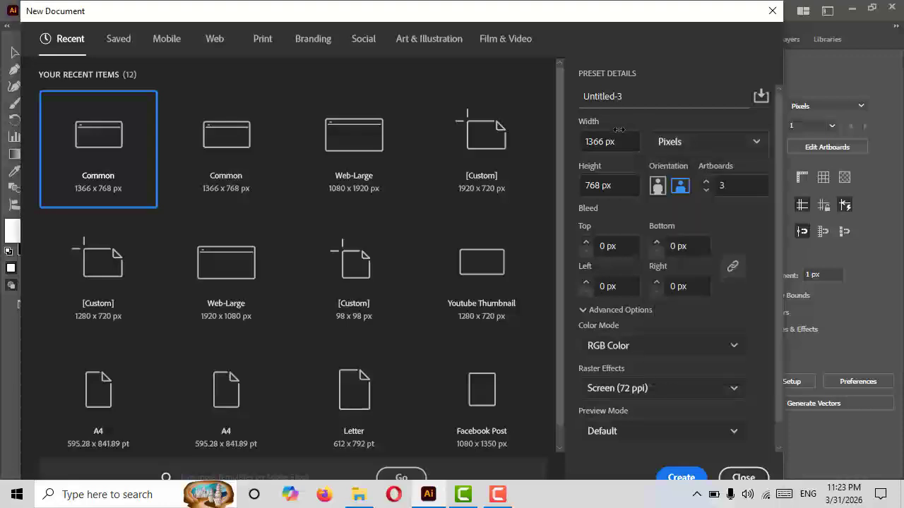
Try Inches as the new document's unit and return it to Pixels.
click(684, 150)
click(683, 167)
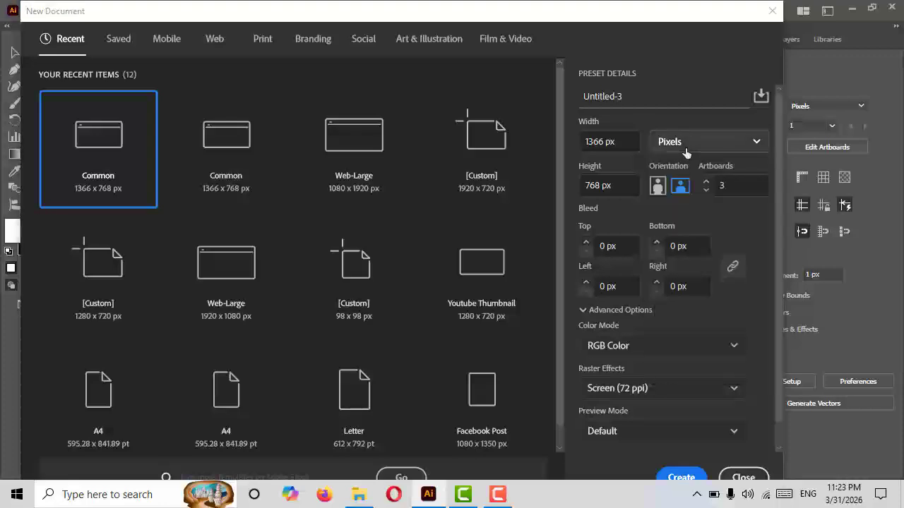
click(685, 146)
click(674, 236)
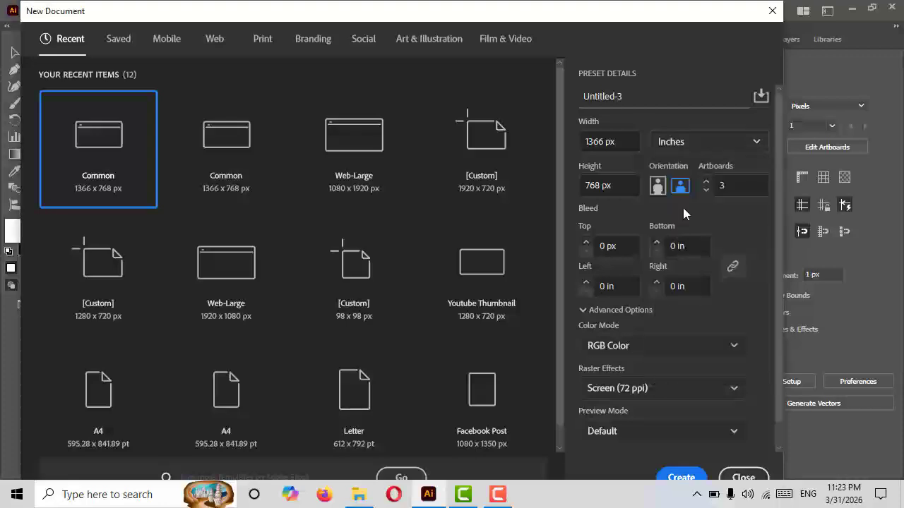
click(692, 149)
click(683, 167)
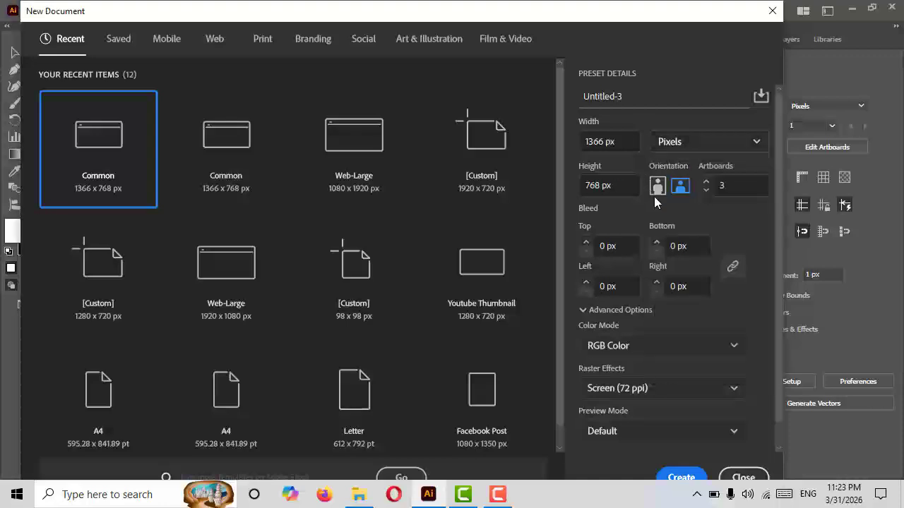
Reduce the number of artboards to 1 and create the document.
click(705, 190)
click(705, 190)
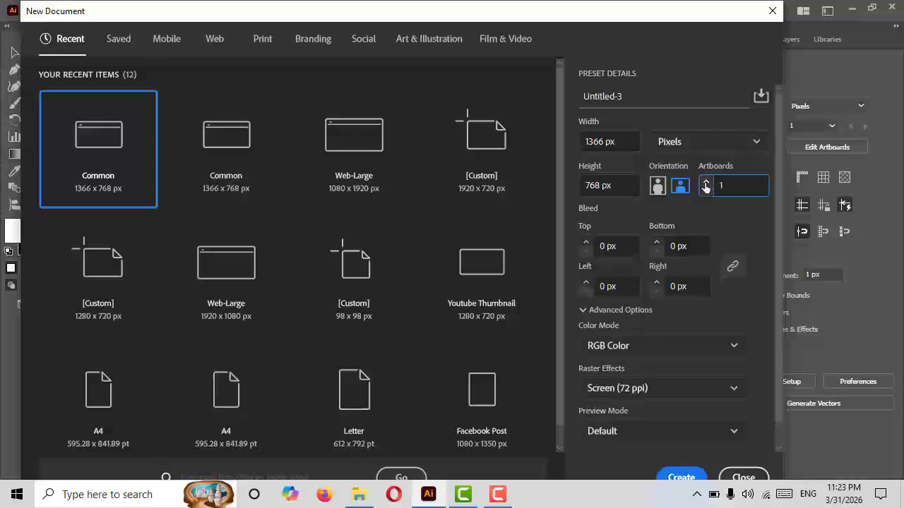
click(706, 181)
click(705, 181)
click(705, 190)
click(705, 190)
click(681, 478)
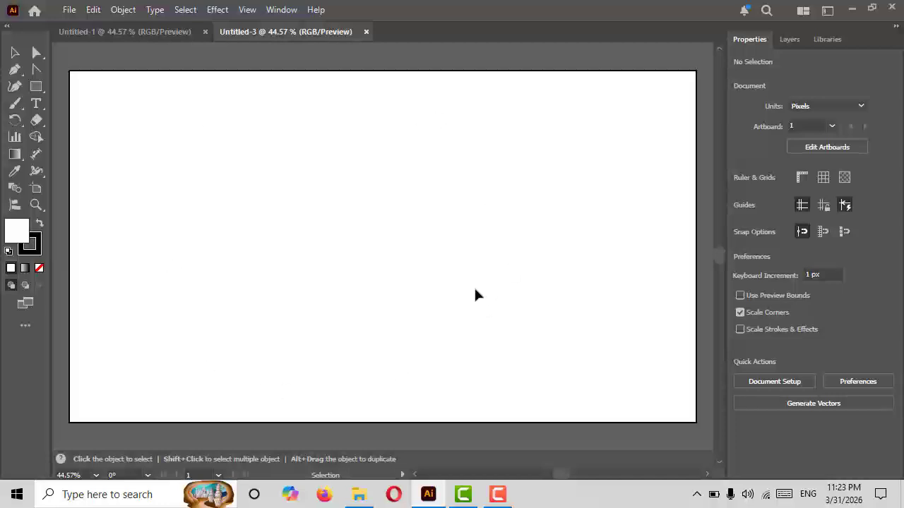
Rename the artboard as Min.
click(40, 188)
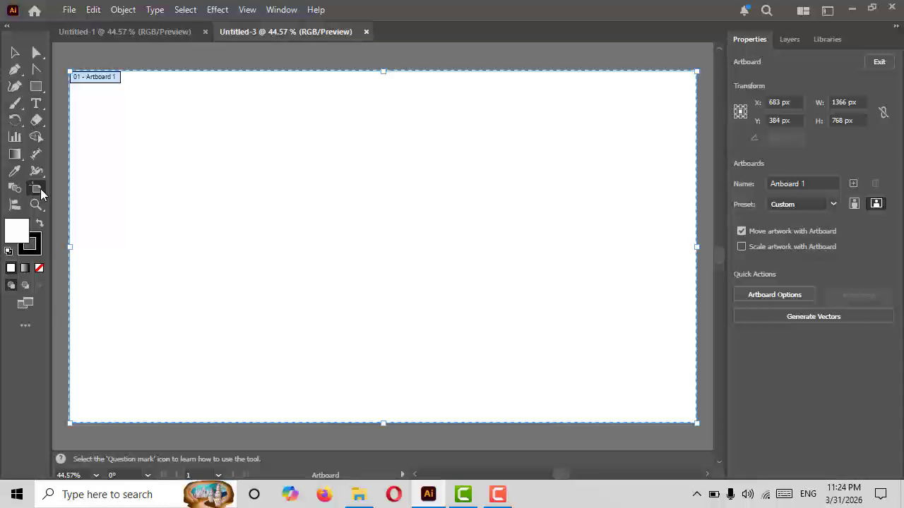
click(35, 189)
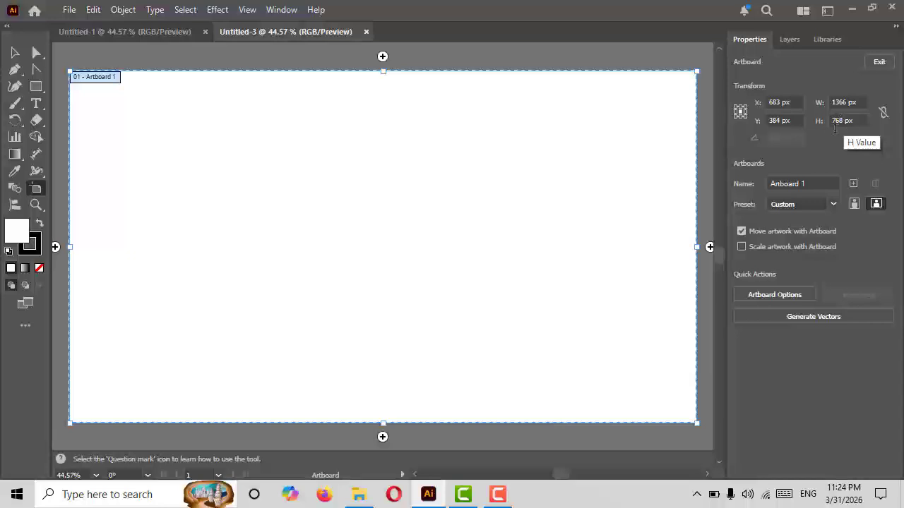
click(811, 184)
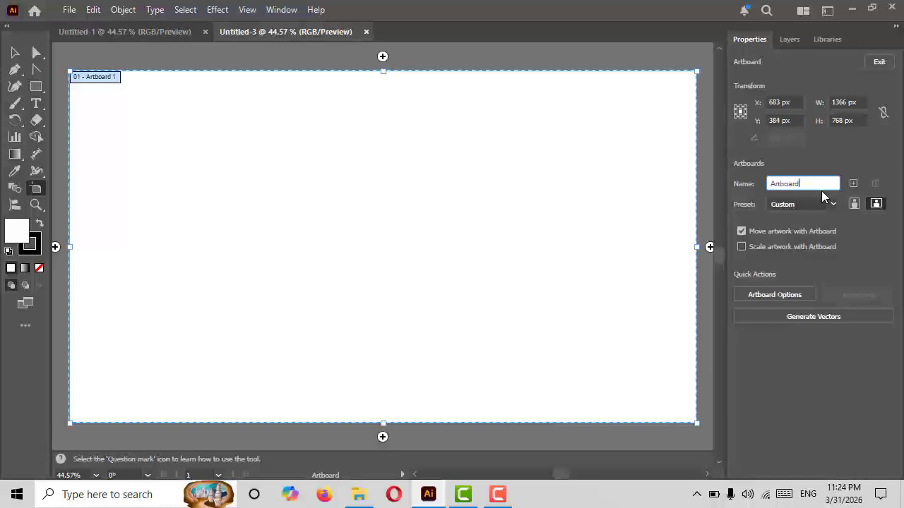
key(BackSpace)
key(BackSpace)
key(BackSpace)
key(BackSpace)
key(BackSpace)
key(BackSpace)
key(BackSpace)
key(BackSpace)
text(Min)
Browse the artboard size presets and apply 800 x 600 (SVGA) to the Min artboard.
click(831, 205)
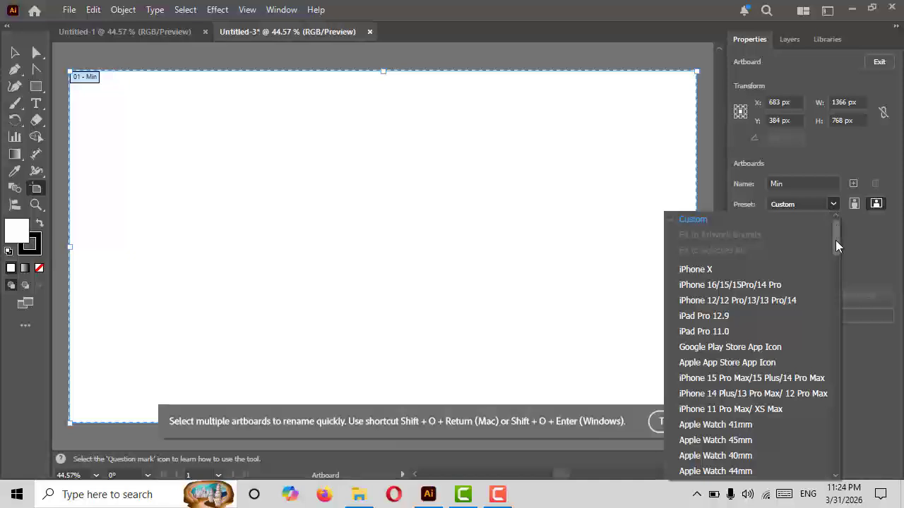
mouse_move(837, 242)
mouse_down()
mouse_move(839, 254)
mouse_move(842, 239)
mouse_up()
drag(838, 243, 822, 314)
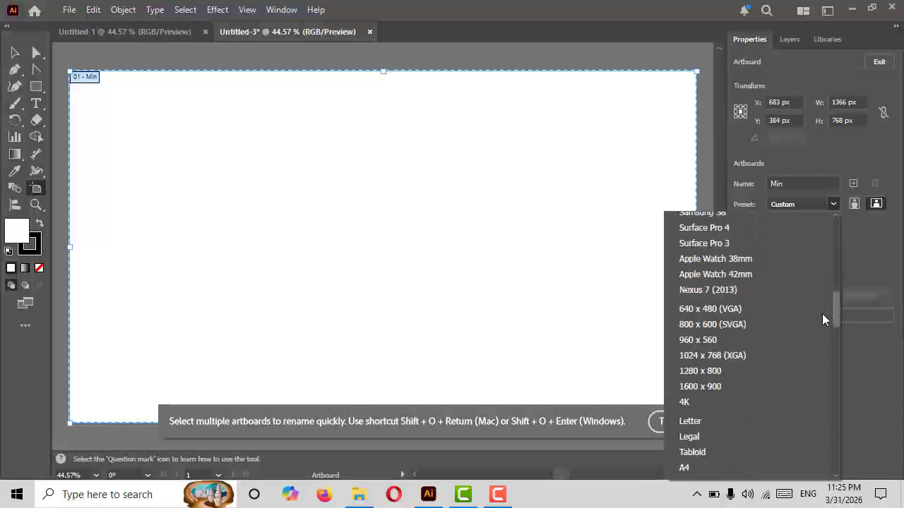
click(852, 102)
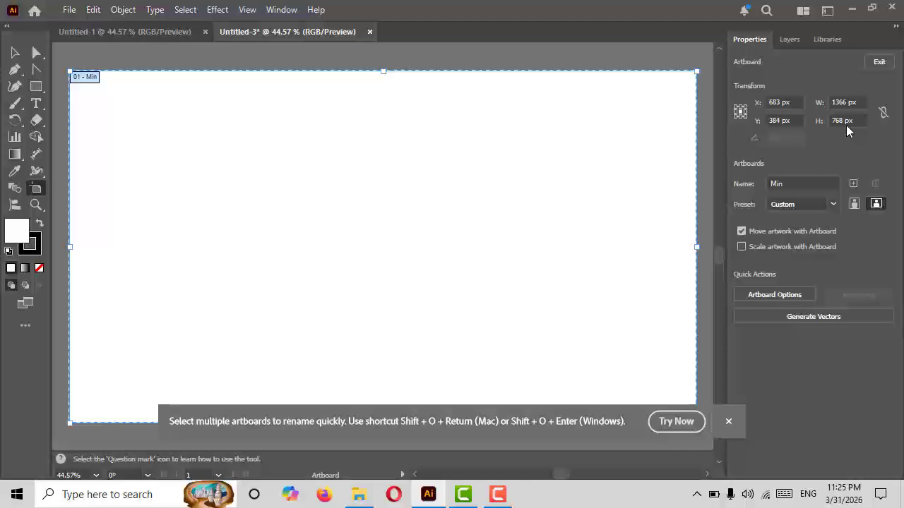
click(845, 122)
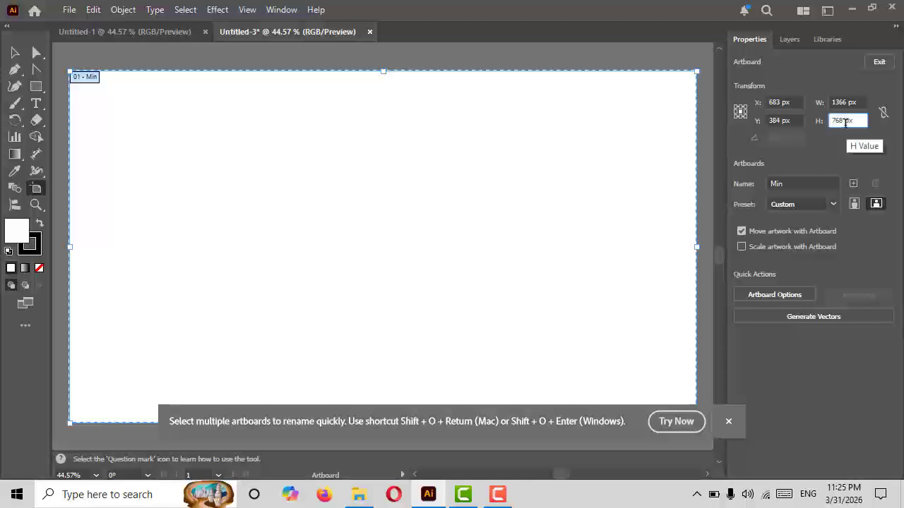
click(807, 183)
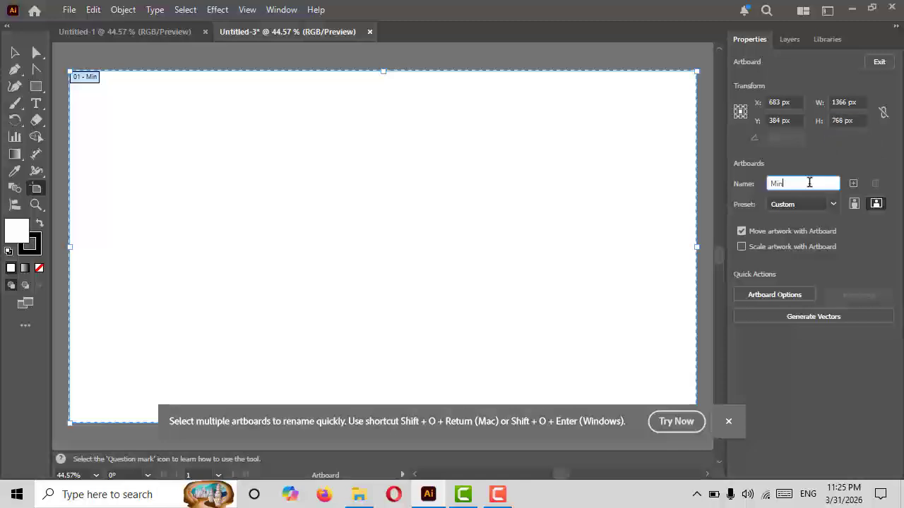
click(833, 209)
drag(836, 245, 847, 316)
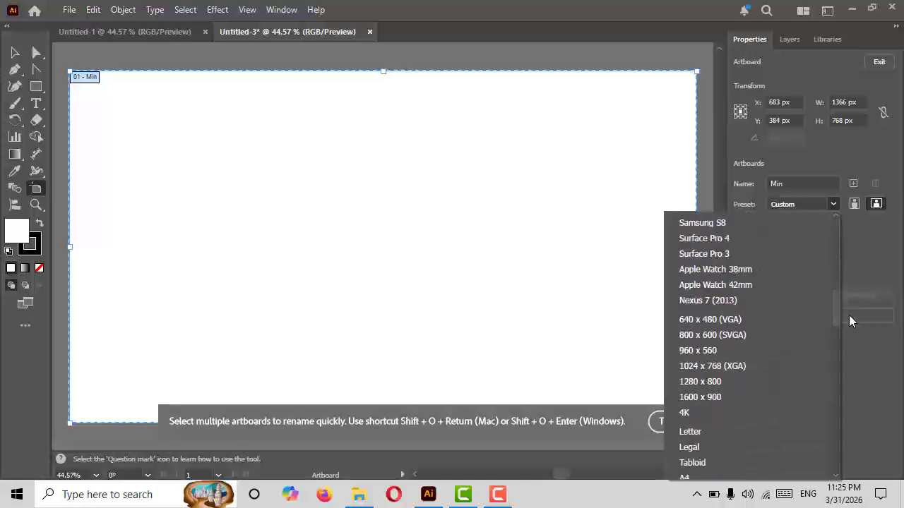
click(769, 334)
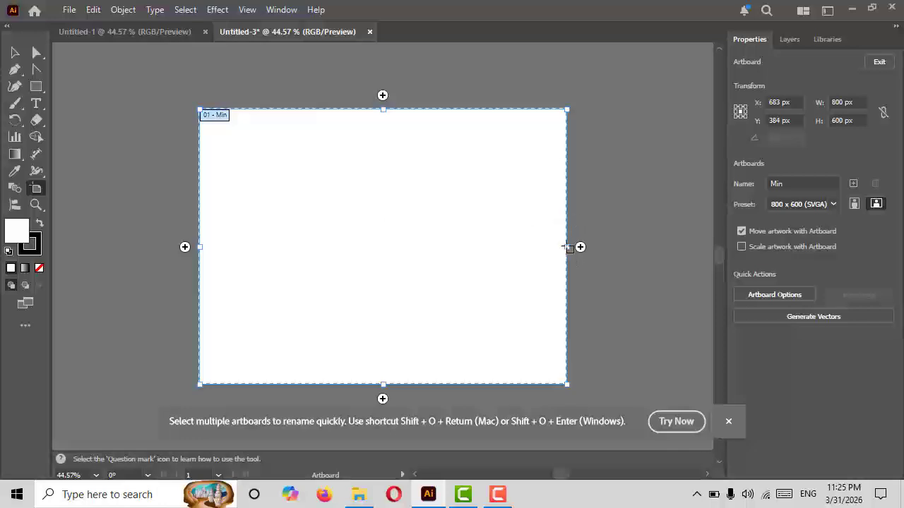
Widen the artboard freehand on both sides to about 1243 px, keeping its height.
drag(567, 247, 678, 247)
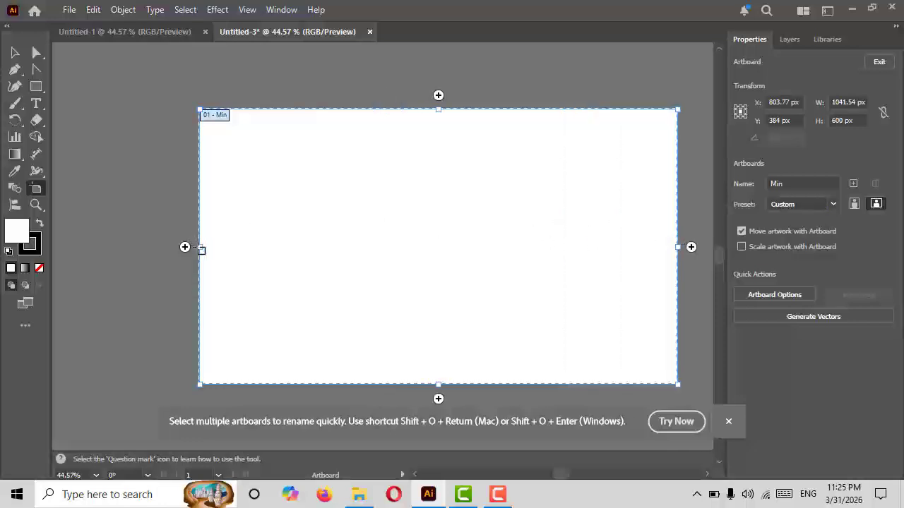
drag(200, 247, 107, 247)
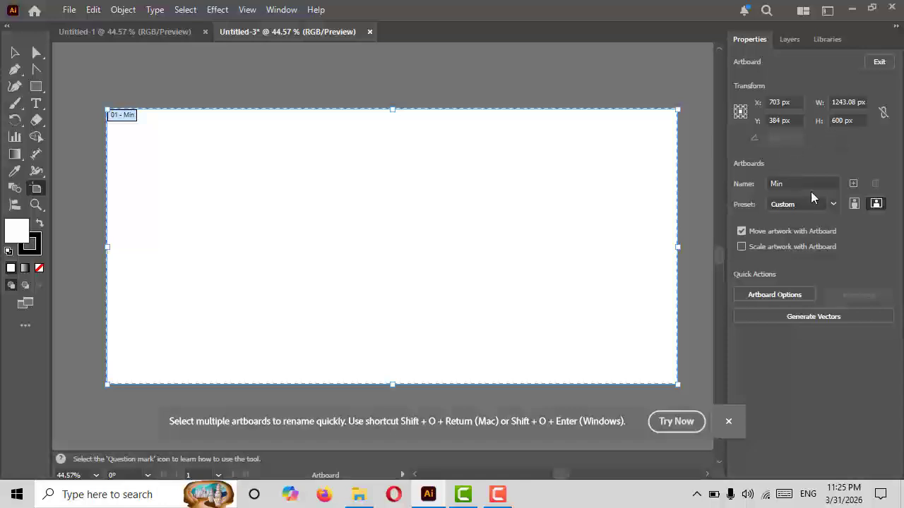
Apply the iPad Pro 12.9 preset to the artboard and switch it to portrait and back to landscape.
click(833, 204)
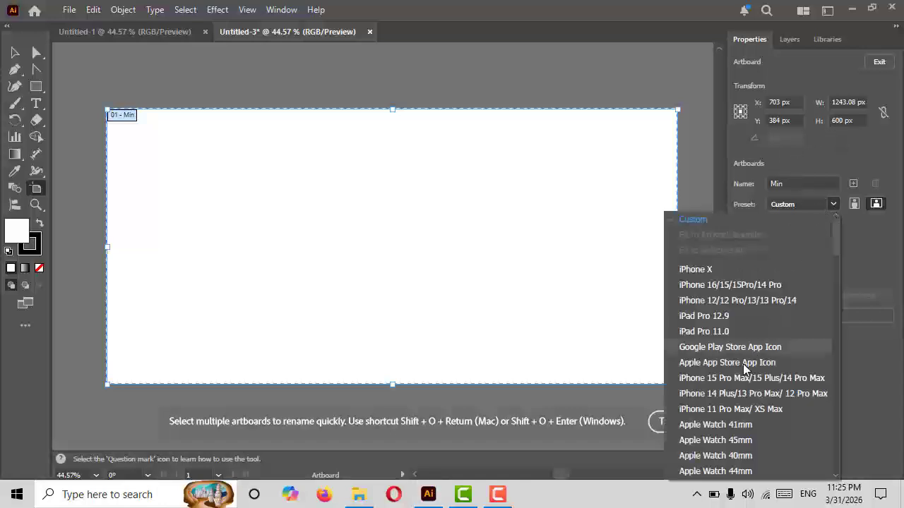
click(709, 317)
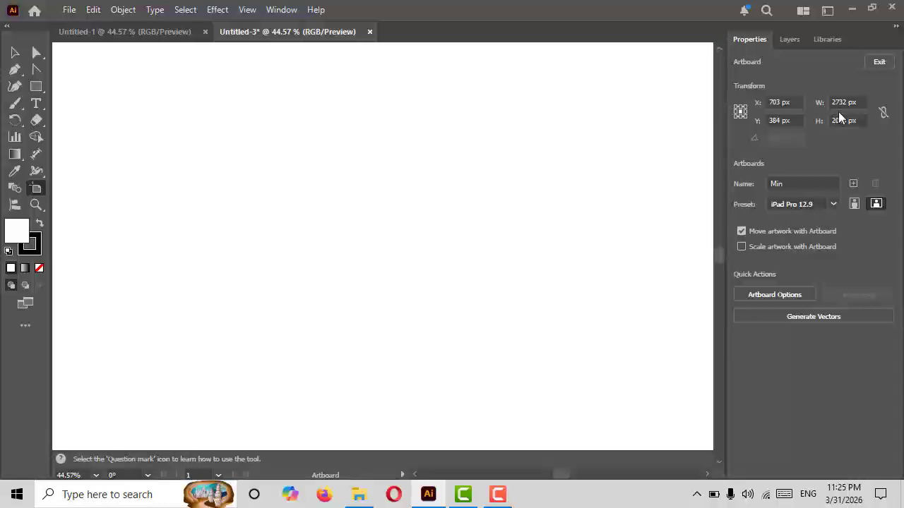
click(854, 207)
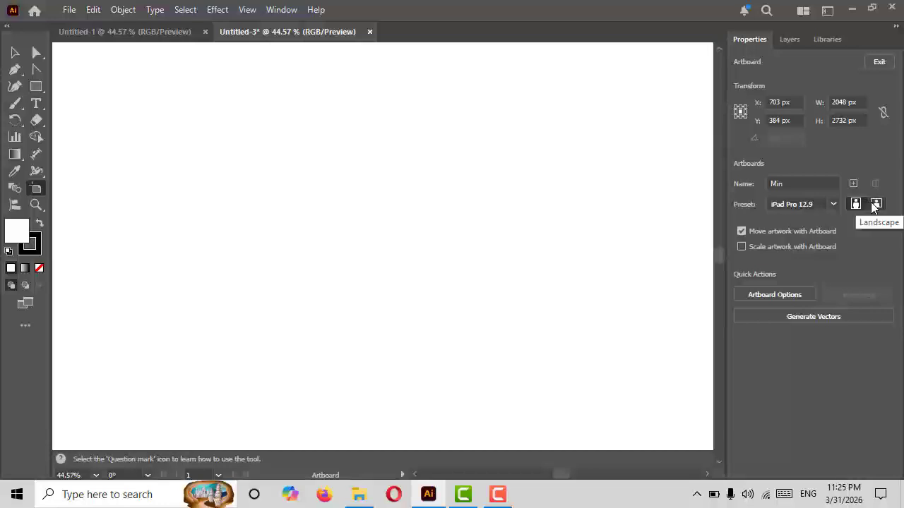
click(875, 205)
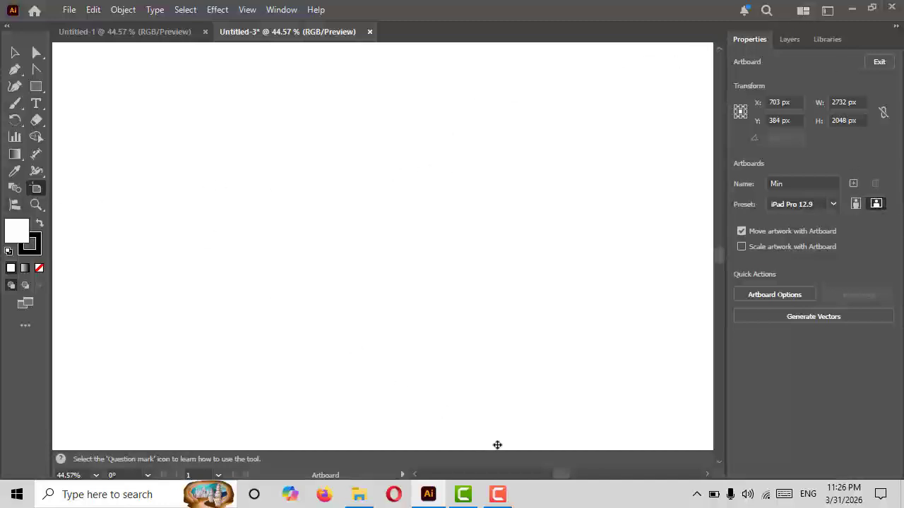
Change the artboard preset from iPad Pro 12.9 back to 800 x 600 (SVGA).
click(832, 204)
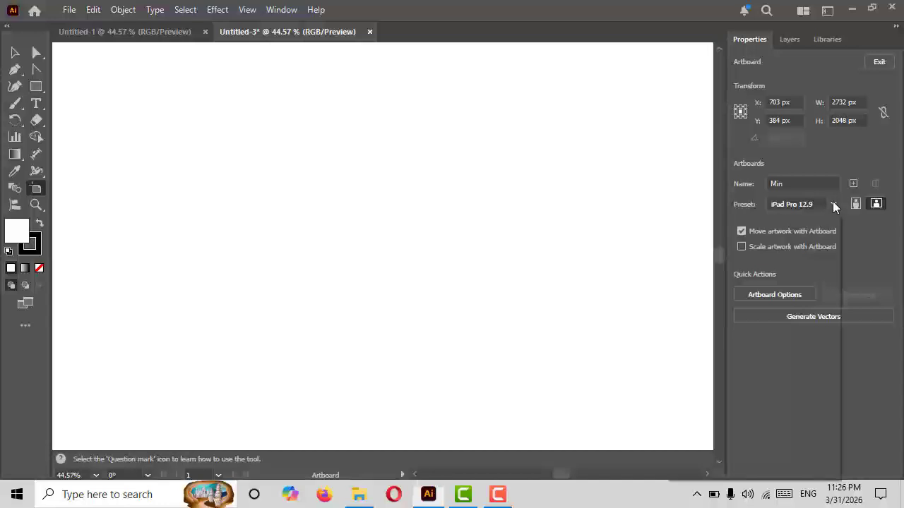
drag(836, 241, 825, 311)
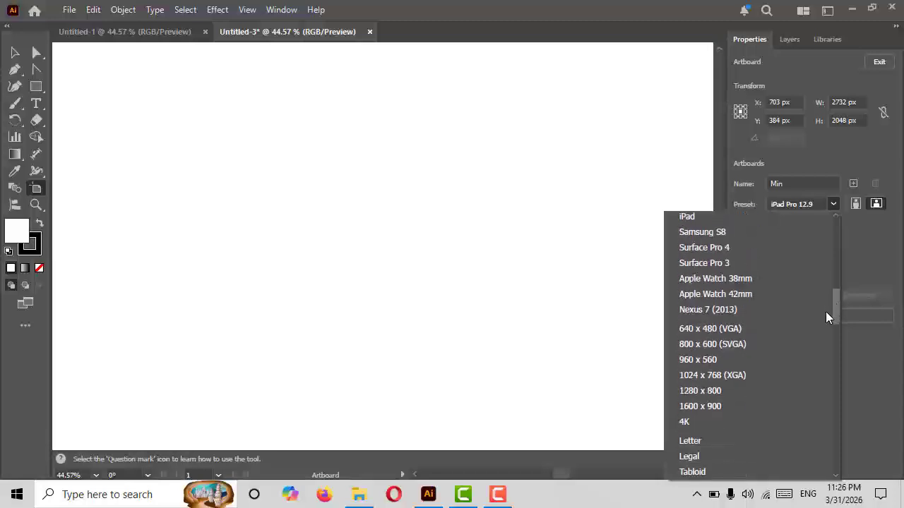
click(735, 349)
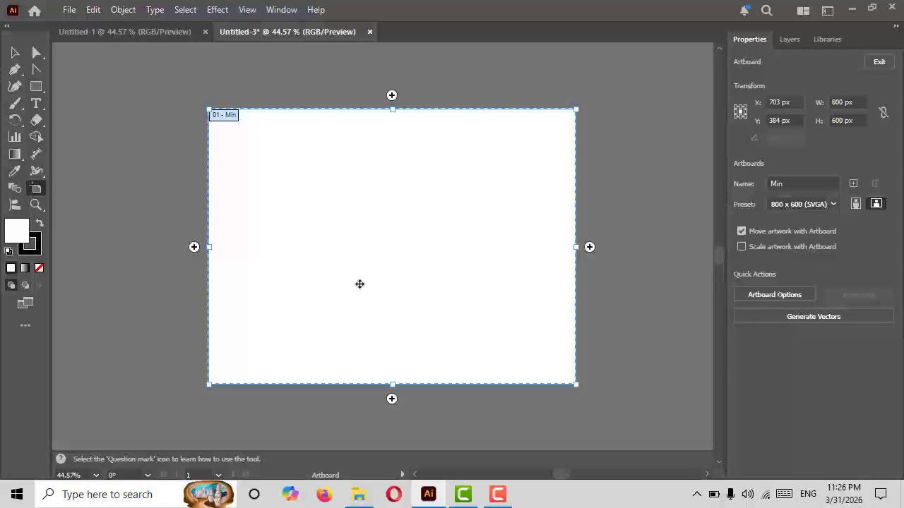
Draw a near-circular ellipse about 211 x 212 px left of the artboard's centre and fill it with teal.
click(35, 88)
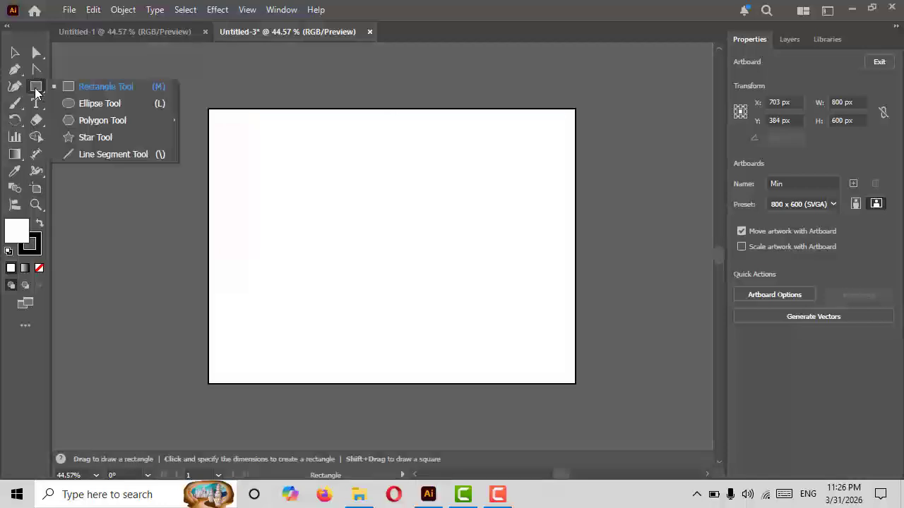
click(78, 104)
drag(275, 175, 373, 273)
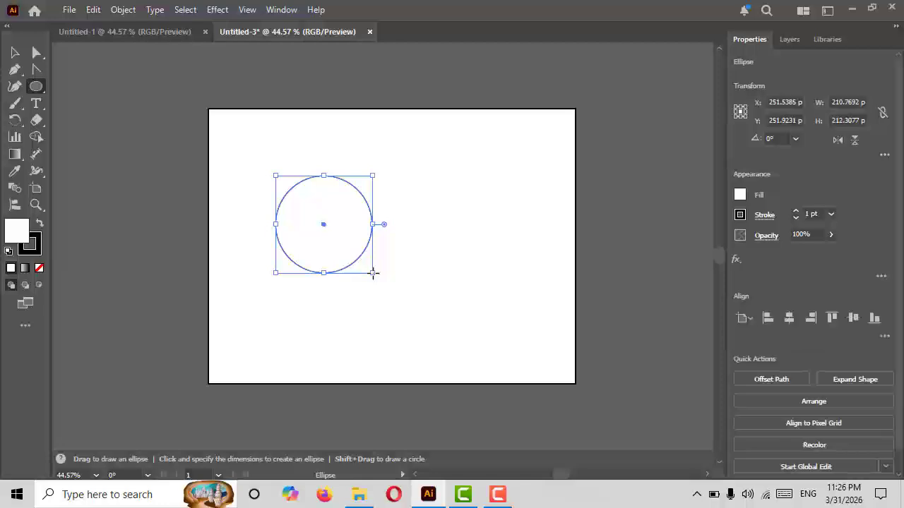
click(740, 198)
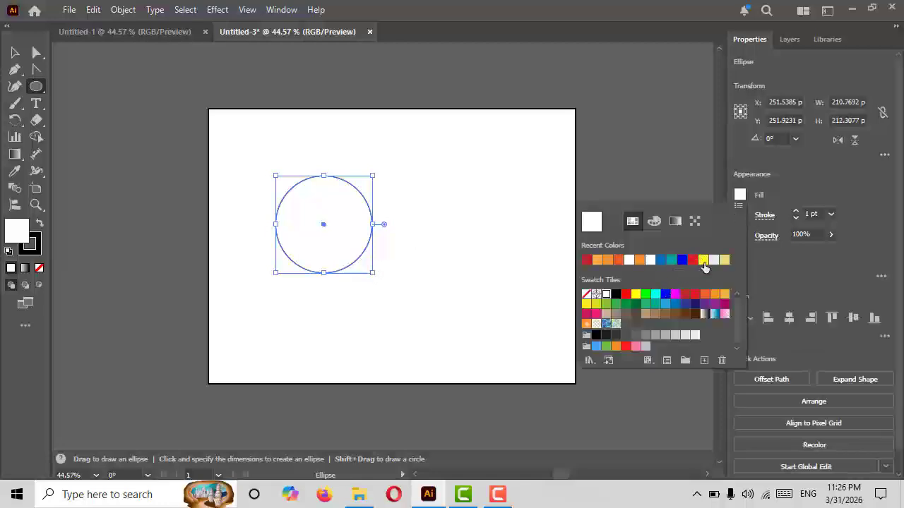
click(671, 260)
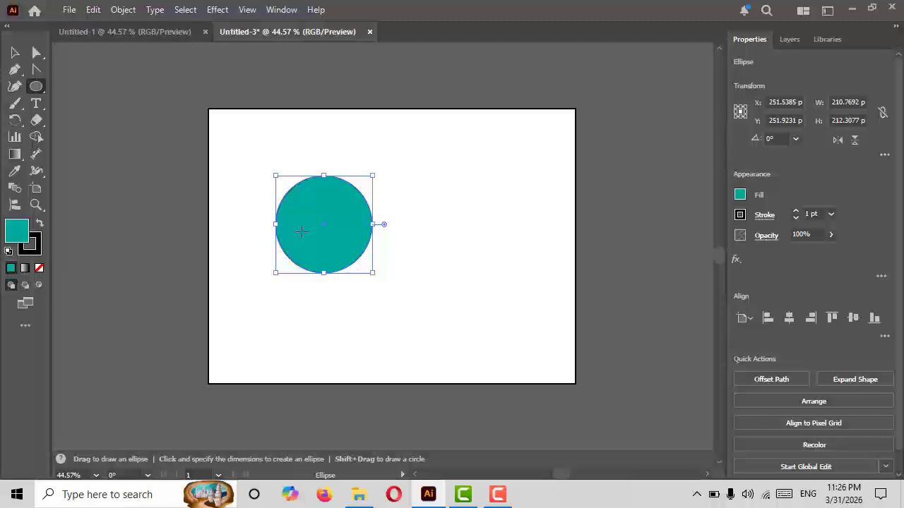
Duplicate the Min artboard together with its teal circle by copying and pasting it with the Artboard tool.
click(15, 52)
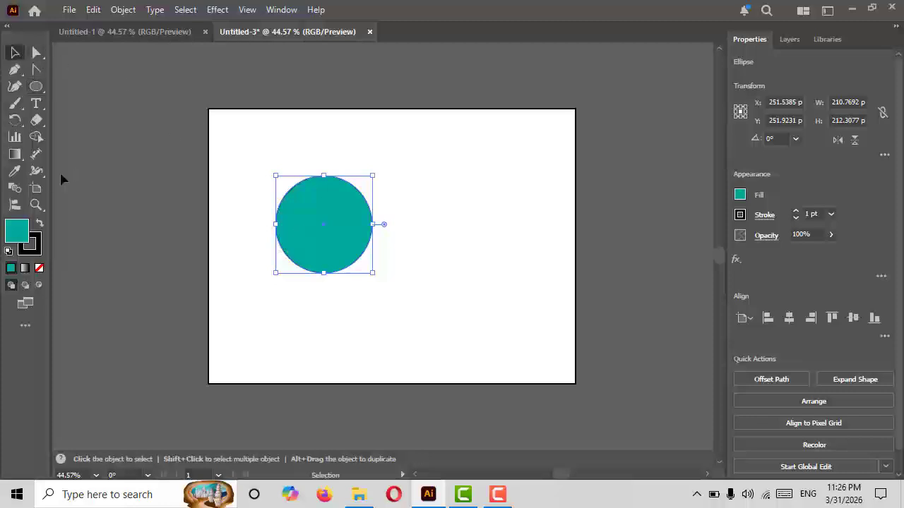
click(36, 188)
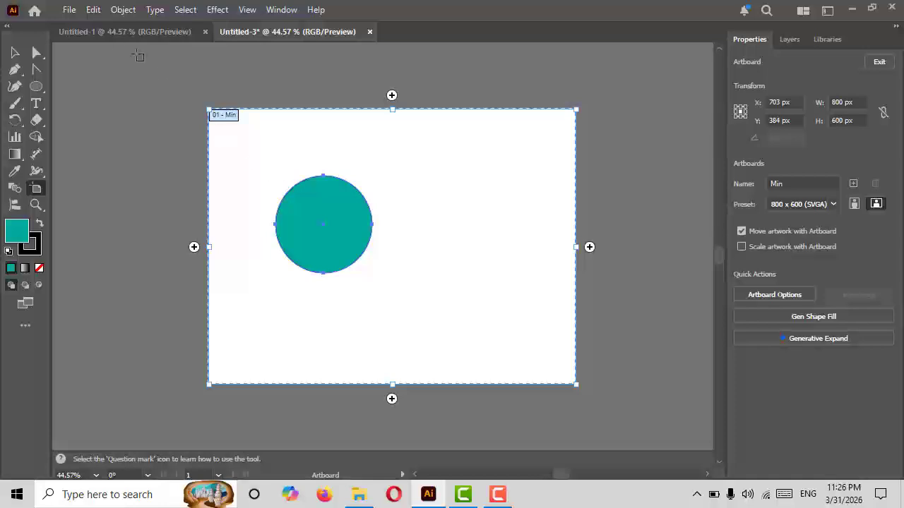
click(93, 10)
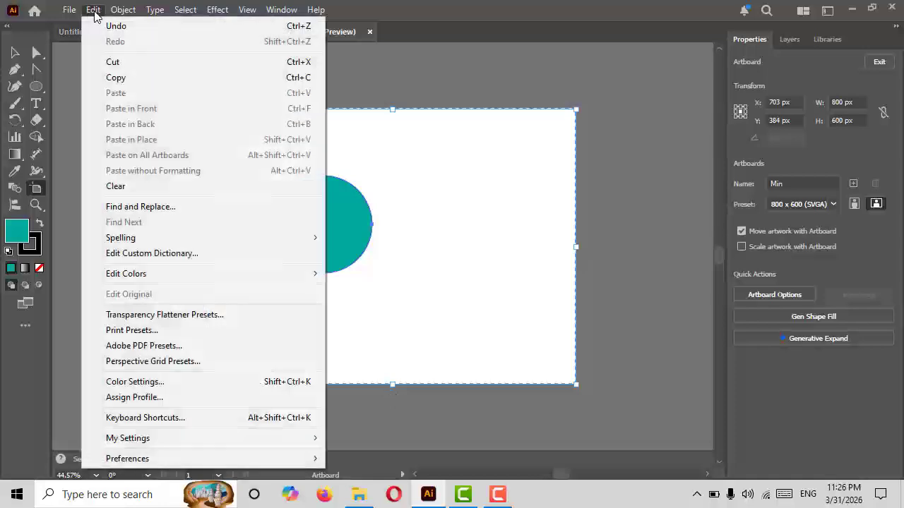
click(121, 79)
click(93, 12)
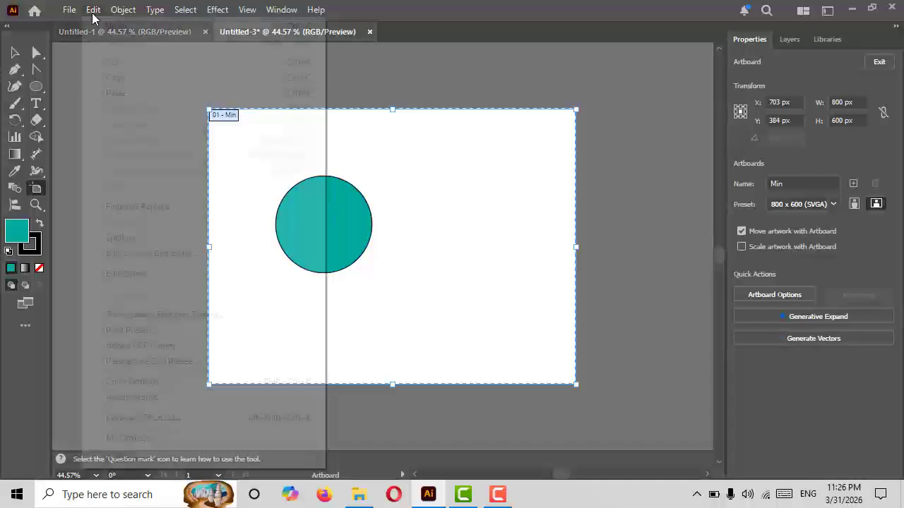
click(133, 96)
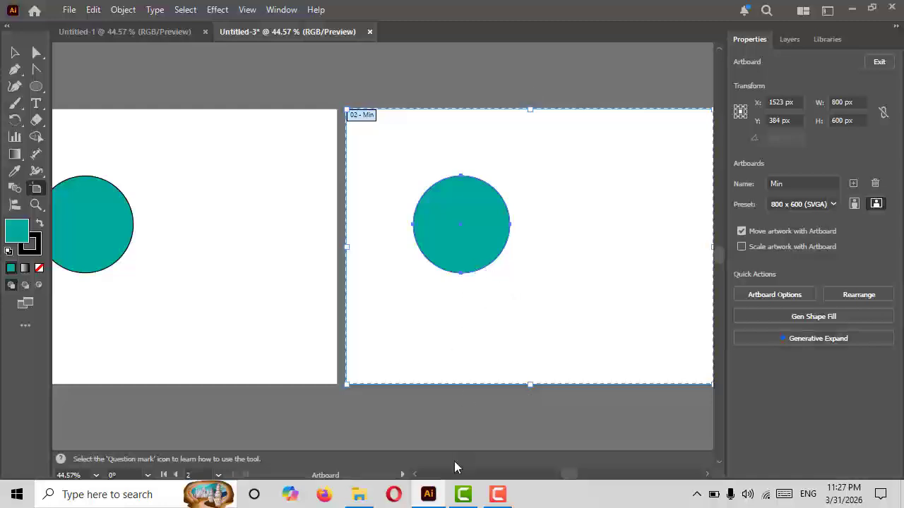
Add a blank artboard on the right side of the duplicated one and enable Scale artwork with Artboard.
scroll(571, 480, right, 3)
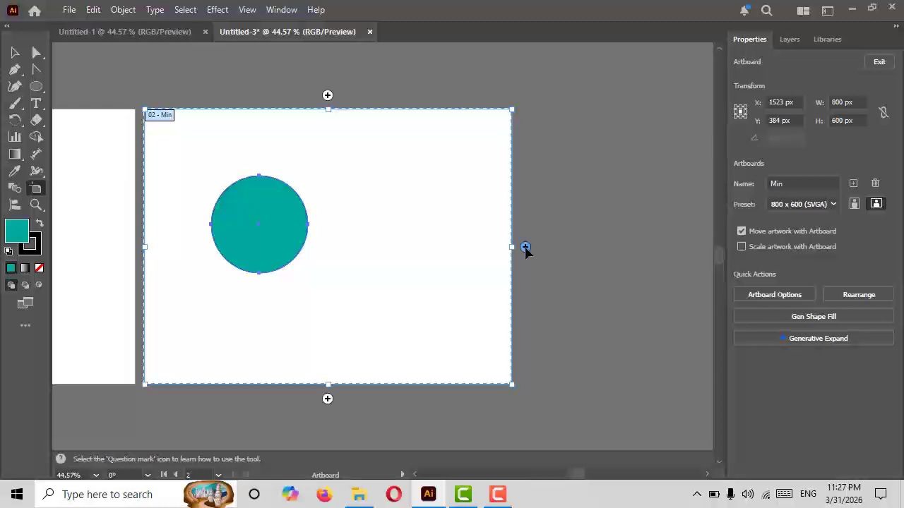
click(525, 248)
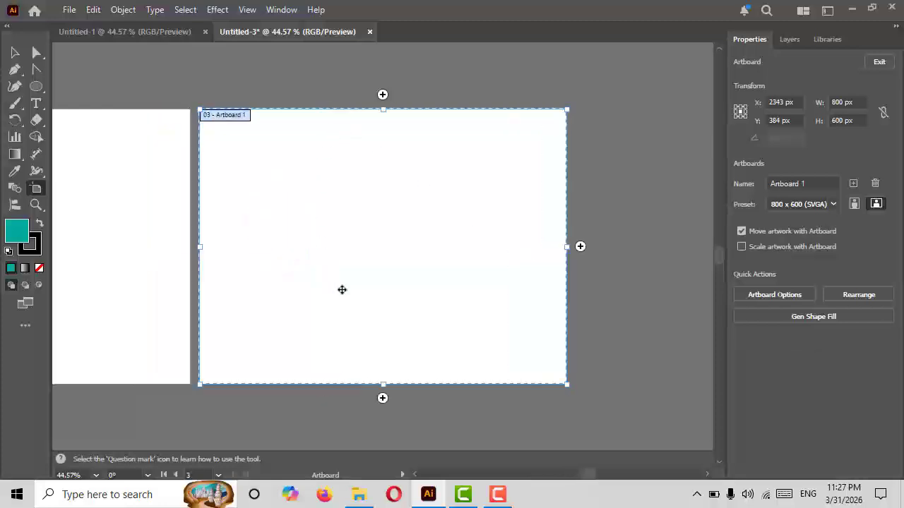
drag(589, 475, 579, 476)
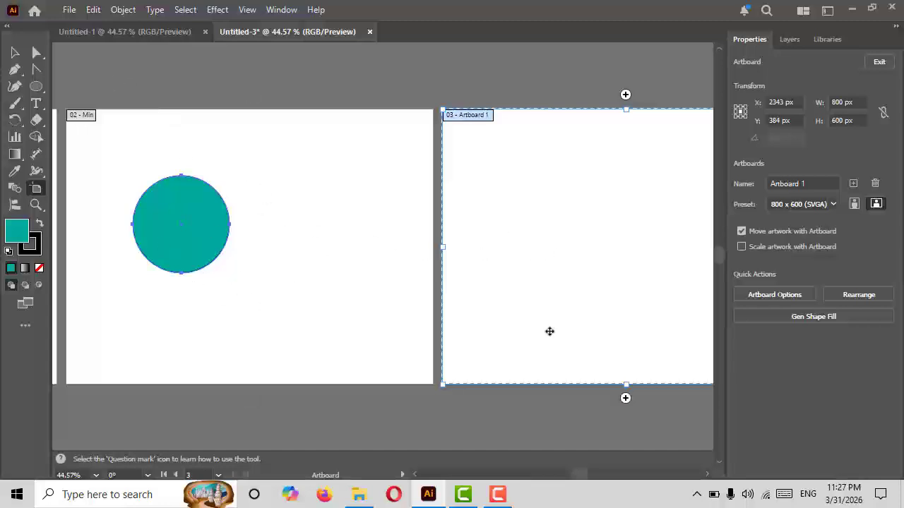
click(741, 247)
Copy the second Min artboard with its circle and paste it as a further artboard.
click(253, 253)
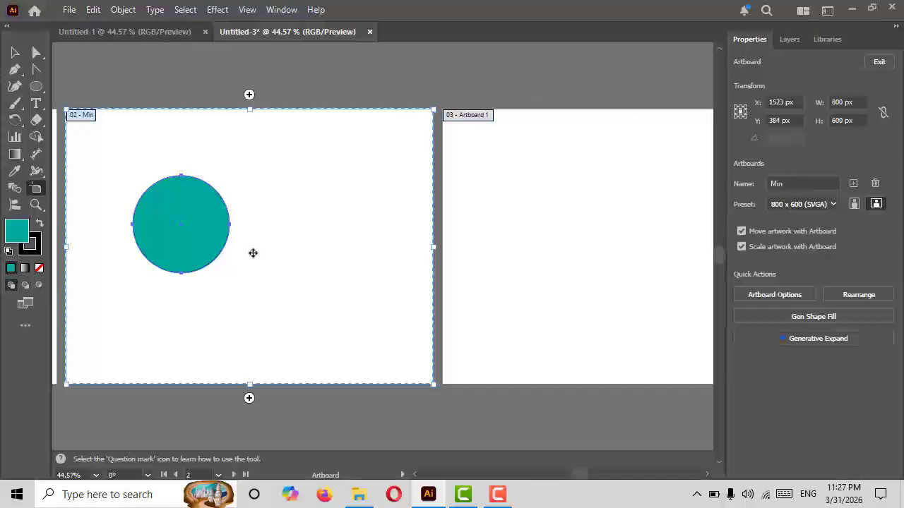
click(93, 10)
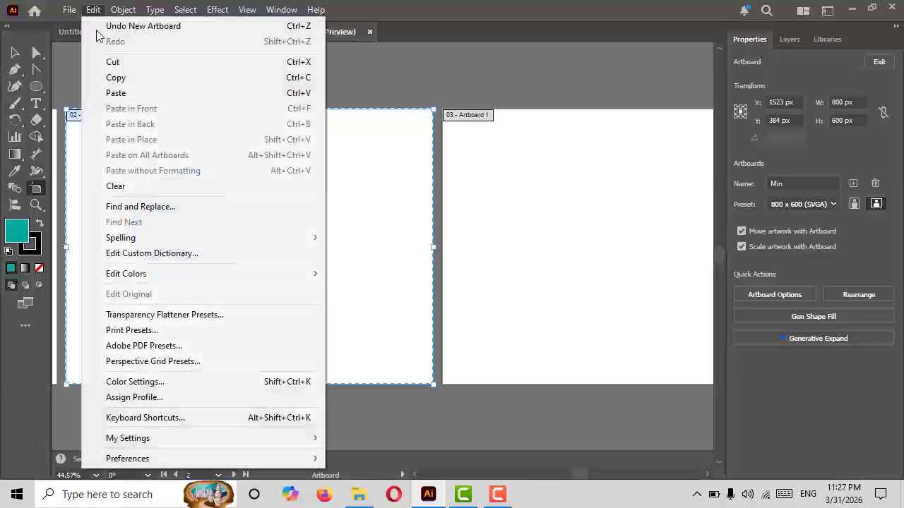
click(117, 79)
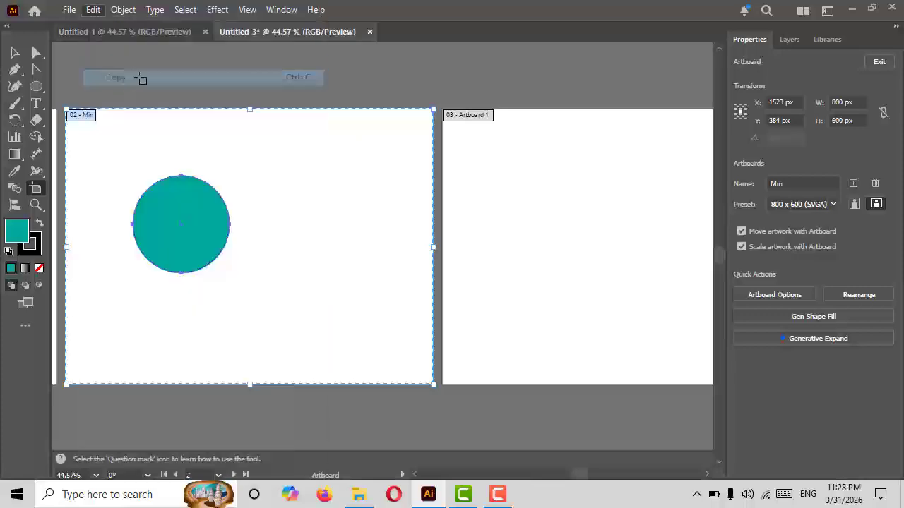
click(93, 10)
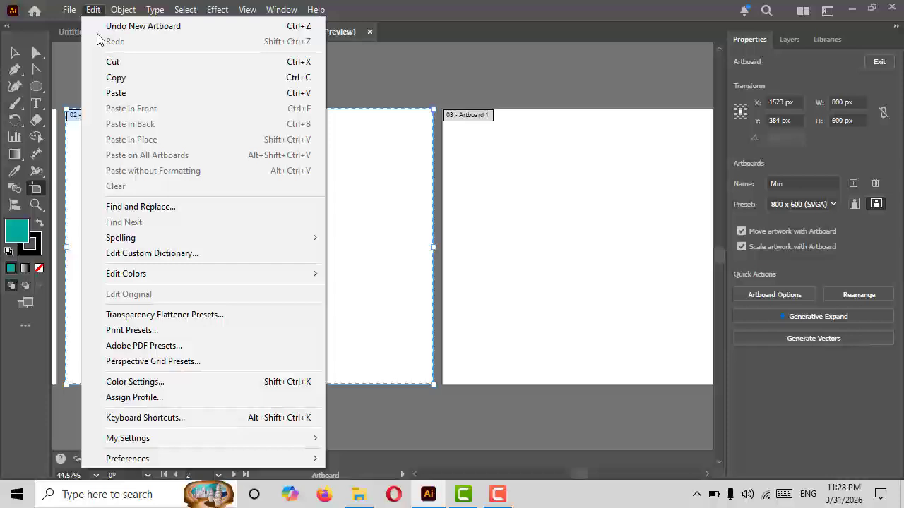
click(134, 90)
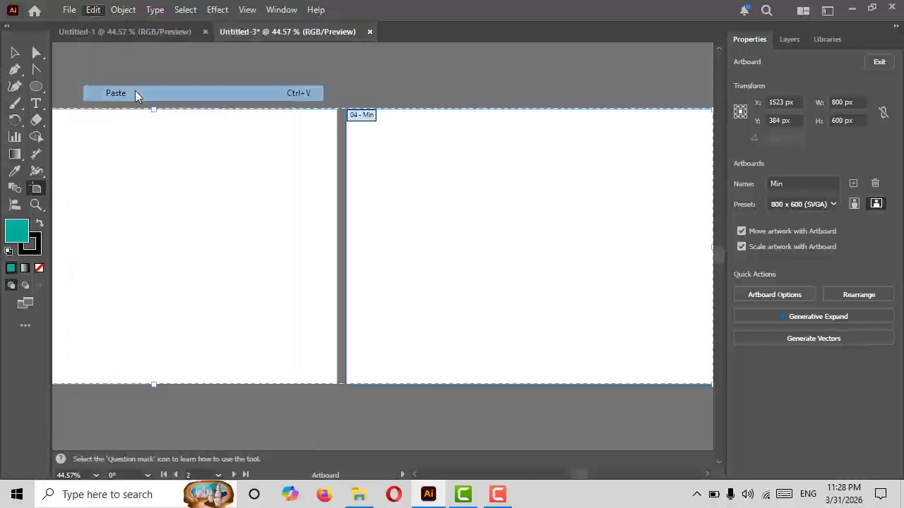
Apply the iPhone 8/7/6 preset to the newly pasted artboard so its circle scales along.
click(833, 205)
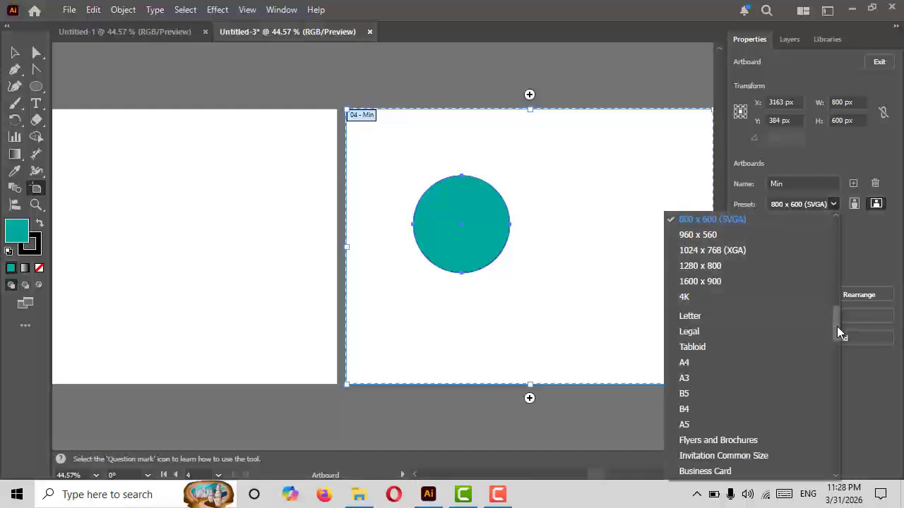
drag(835, 322, 843, 279)
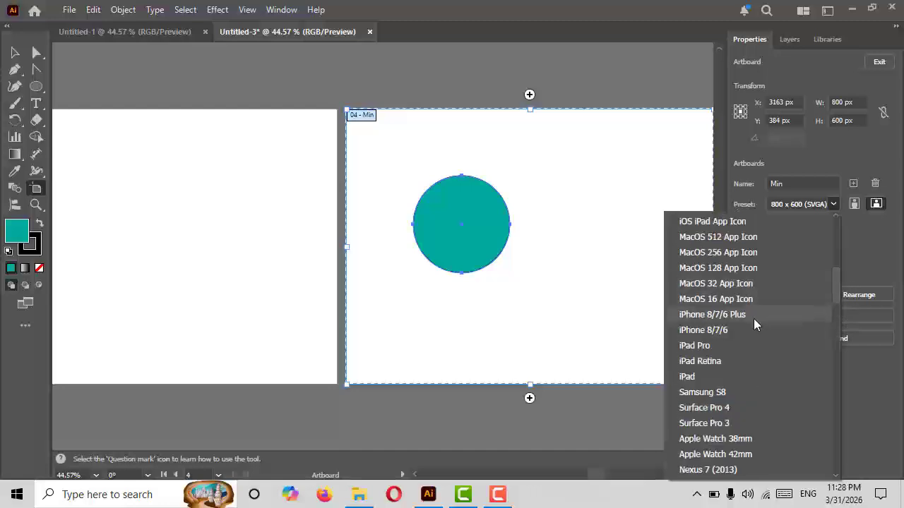
click(726, 330)
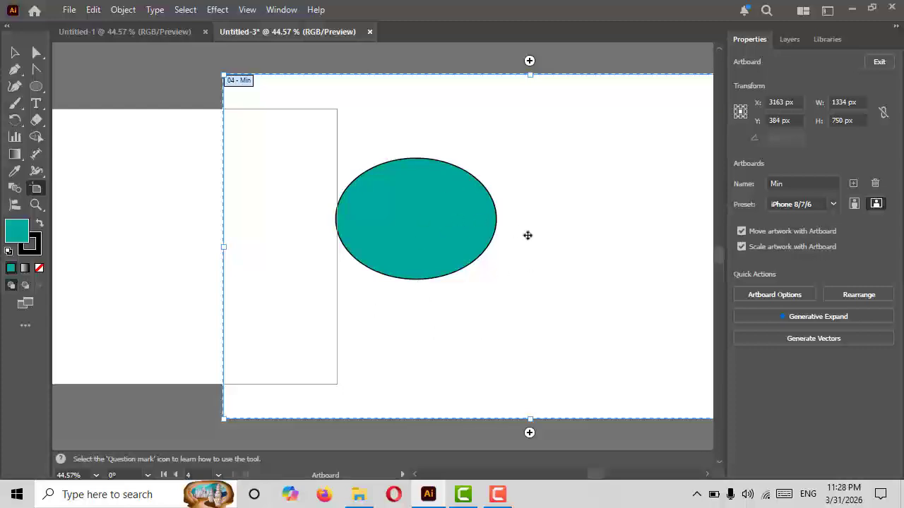
Delete the iPhone 8/7/6 artboard and the stretched teal ellipse left behind from it.
click(877, 183)
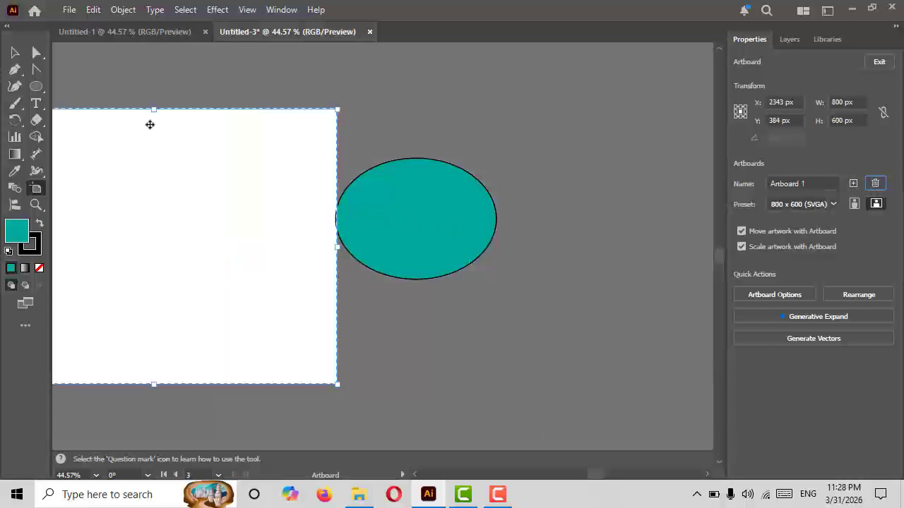
key(v)
click(387, 214)
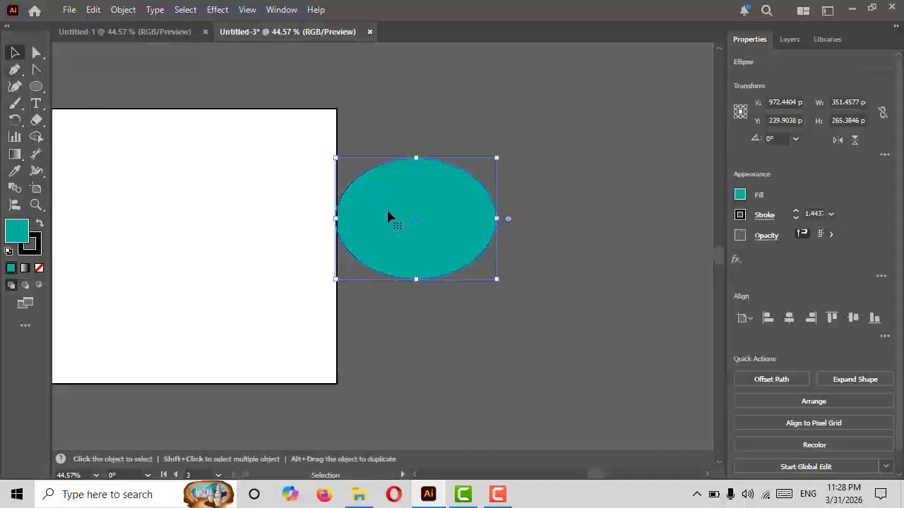
key(Delete)
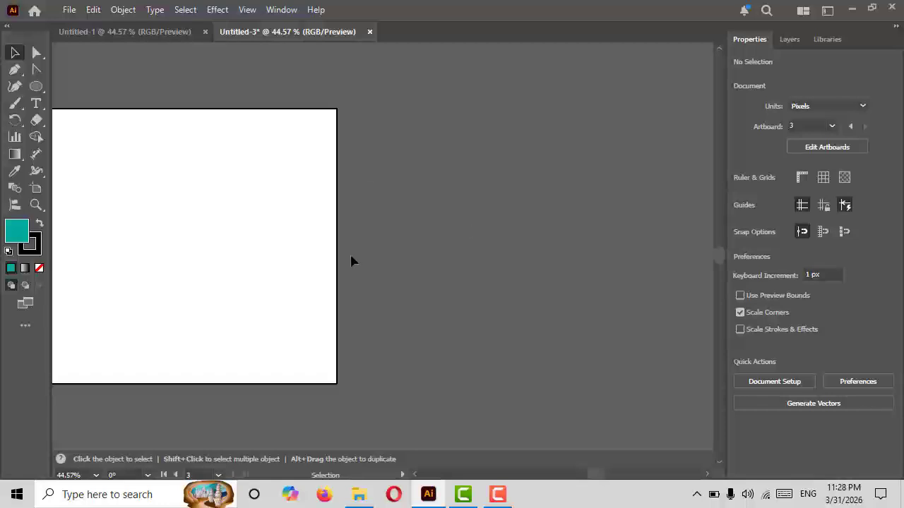
Make the first artboard active with nothing selected and set the document units to inches.
drag(593, 475, 553, 468)
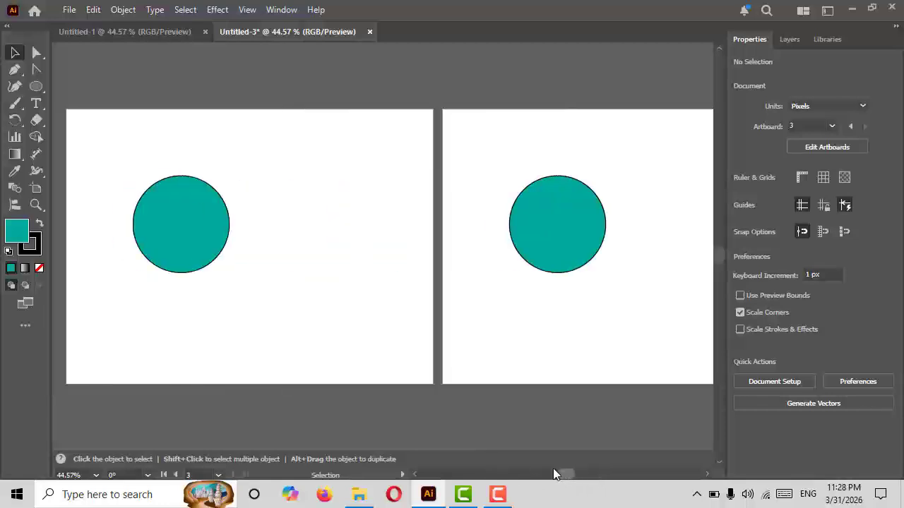
click(320, 276)
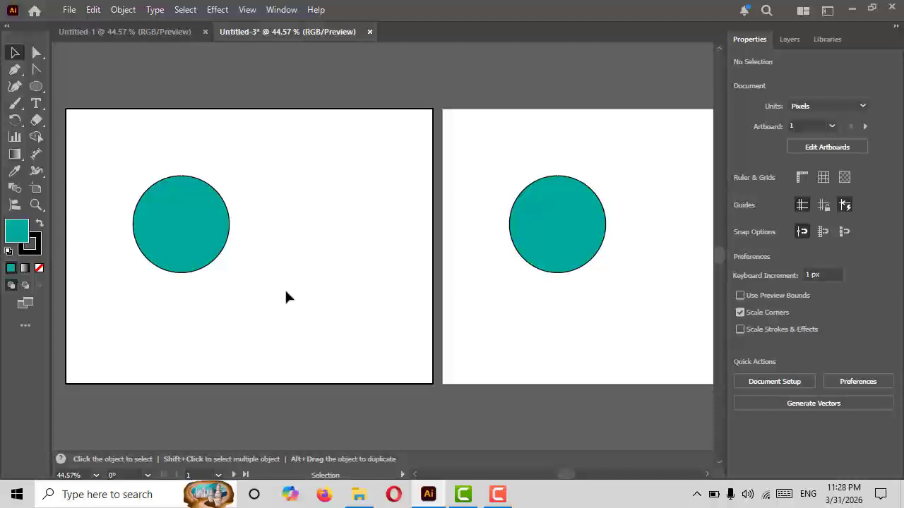
click(818, 108)
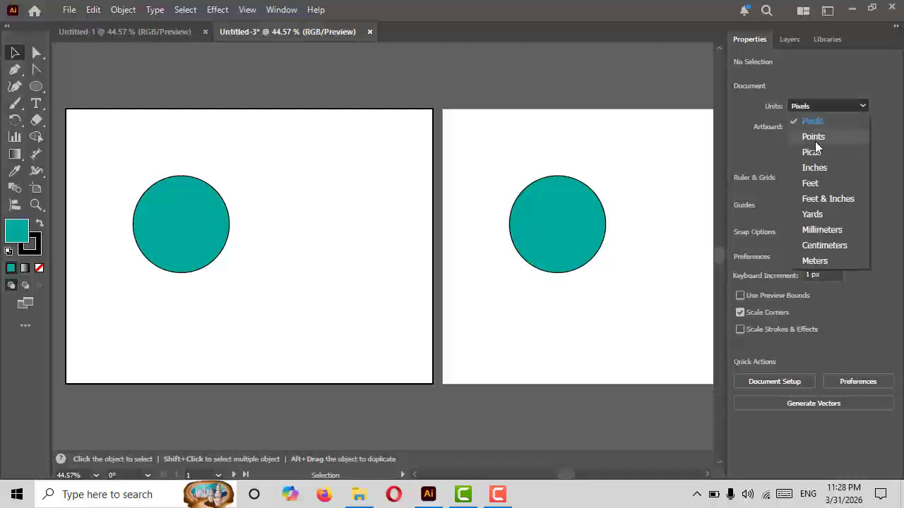
click(813, 166)
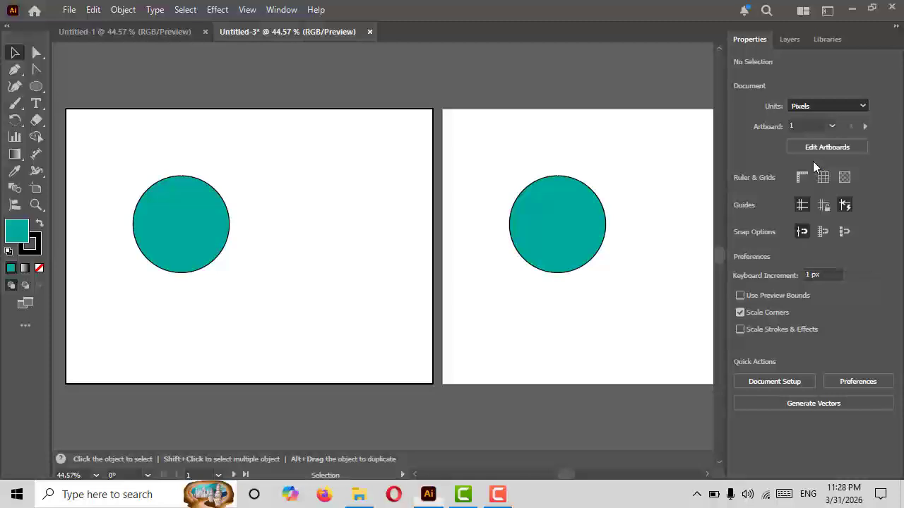
Switch the active artboard to number 2 and from there to number 3.
click(831, 126)
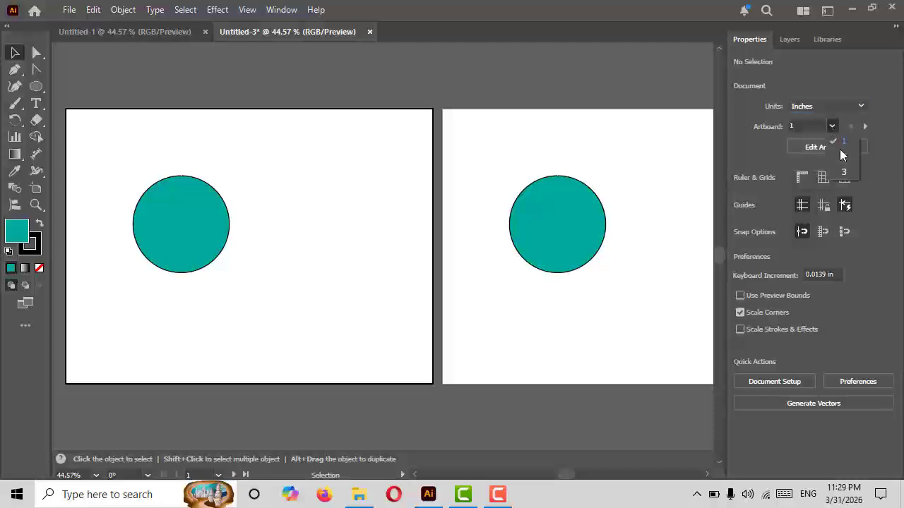
click(845, 156)
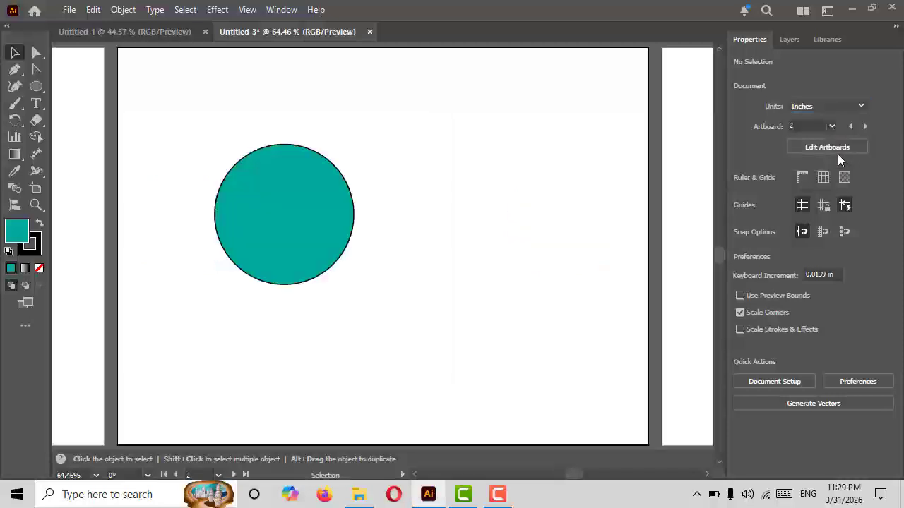
click(833, 126)
click(843, 171)
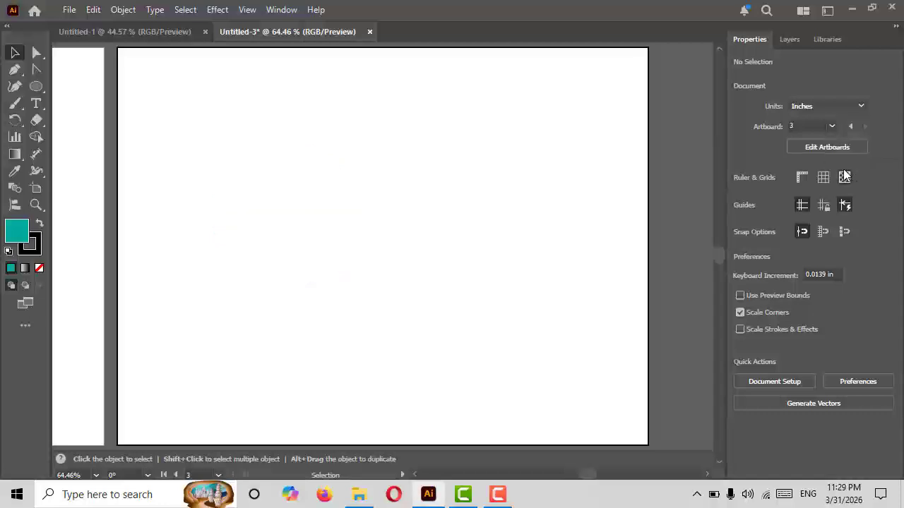
Enter artboard editing and rename the blank third artboard as Third artboard.
click(813, 146)
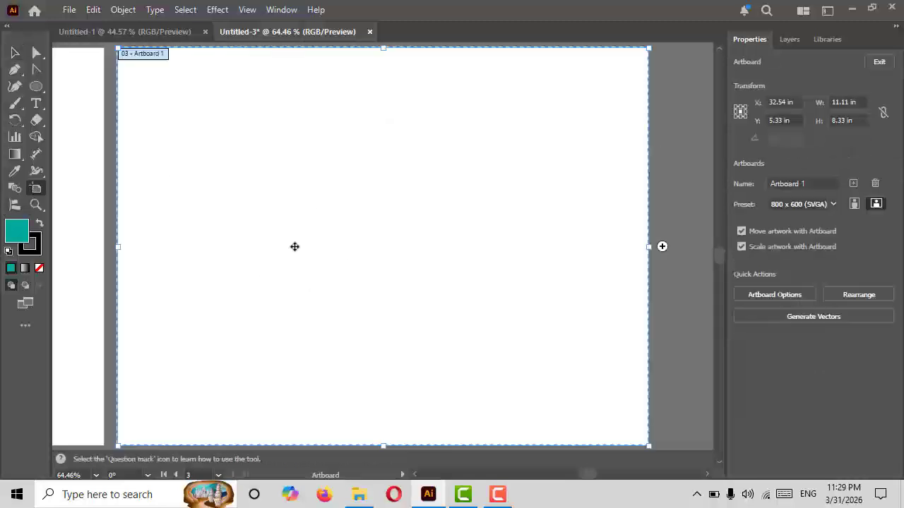
click(774, 183)
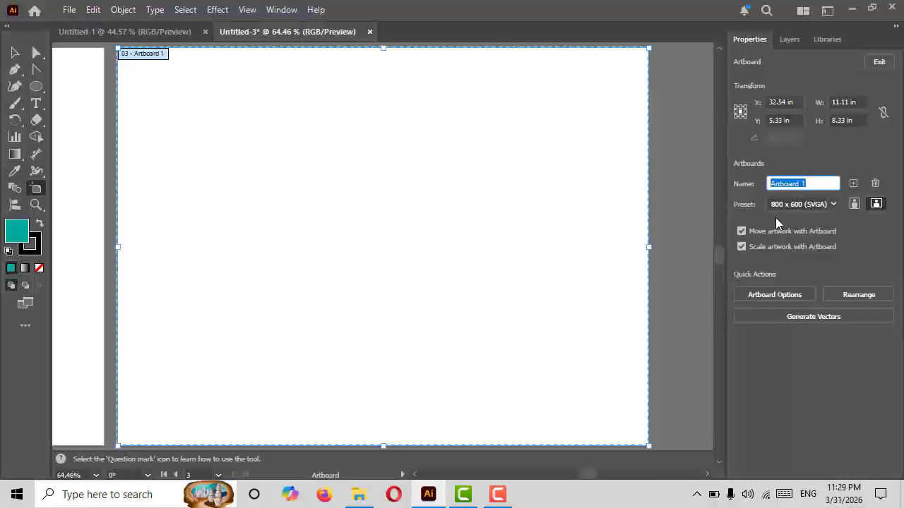
text(Third a)
key(Return)
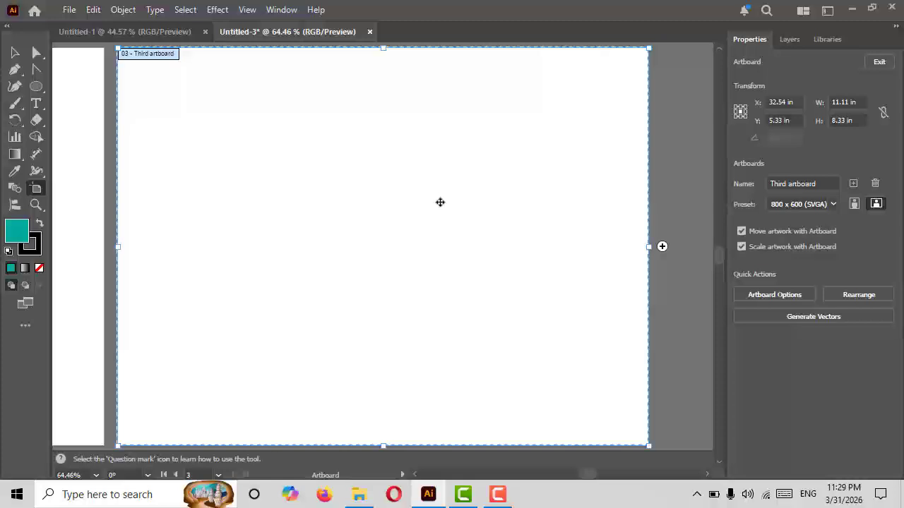
In the third artboard's options, try portrait orientation, return it to landscape, enable Constrain proportions and apply.
click(775, 294)
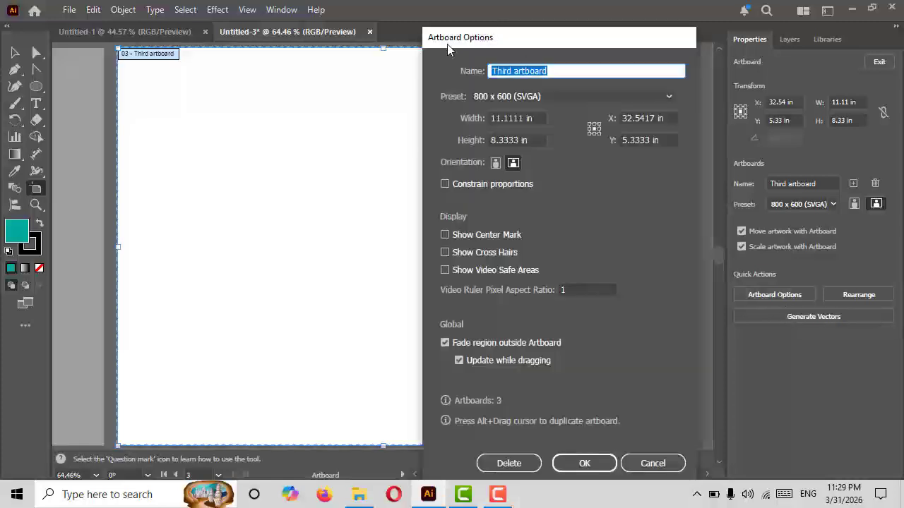
click(565, 71)
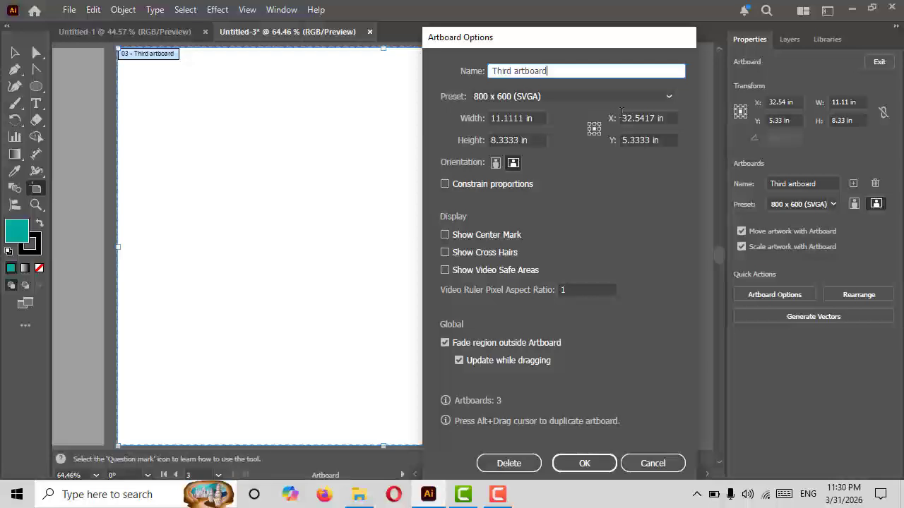
click(497, 164)
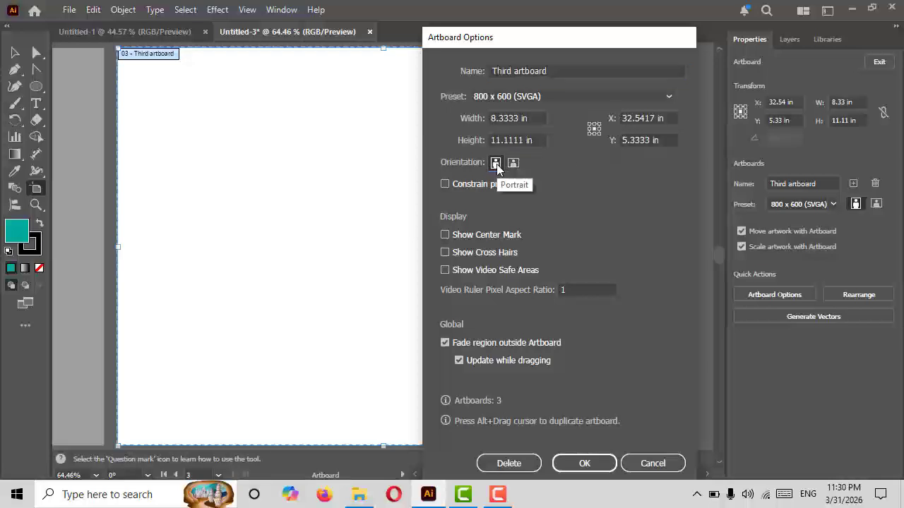
click(513, 163)
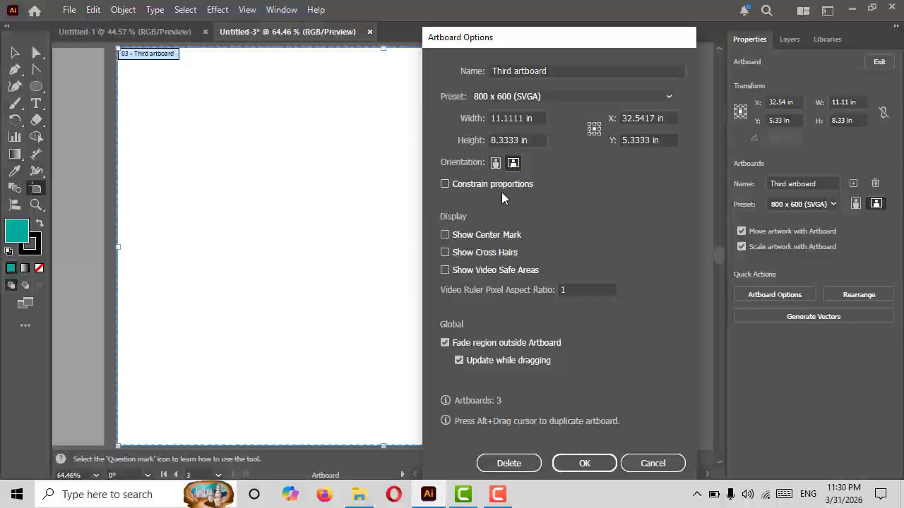
click(445, 185)
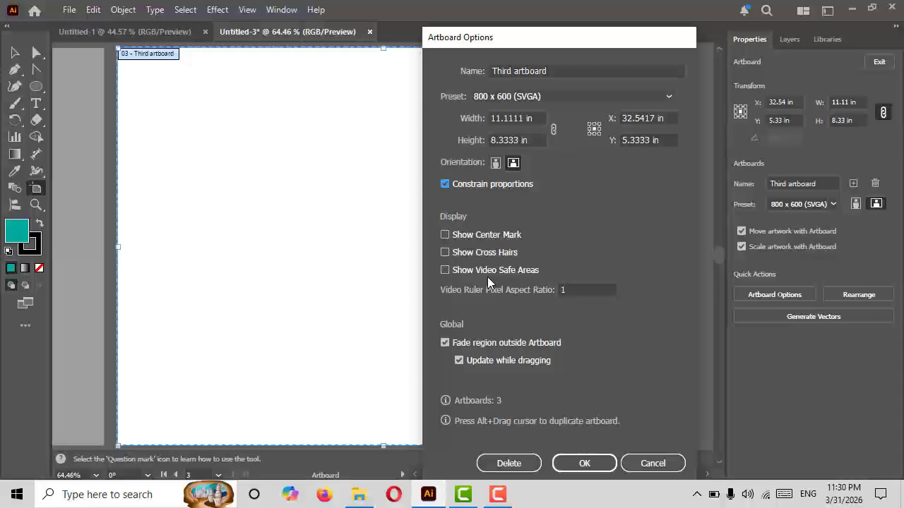
click(583, 463)
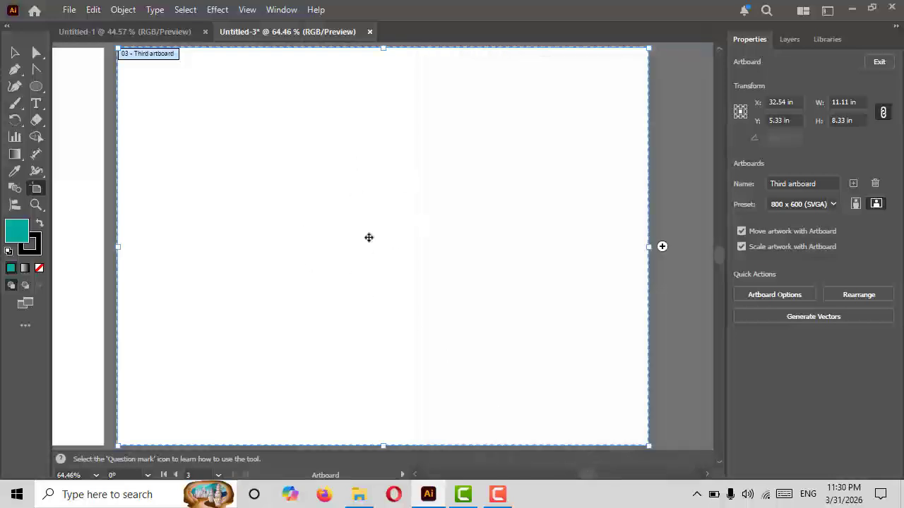
Delete the artboard named Third artboard and draw a custom replacement about 5.02 by 6.13 in beside the second artboard.
click(875, 183)
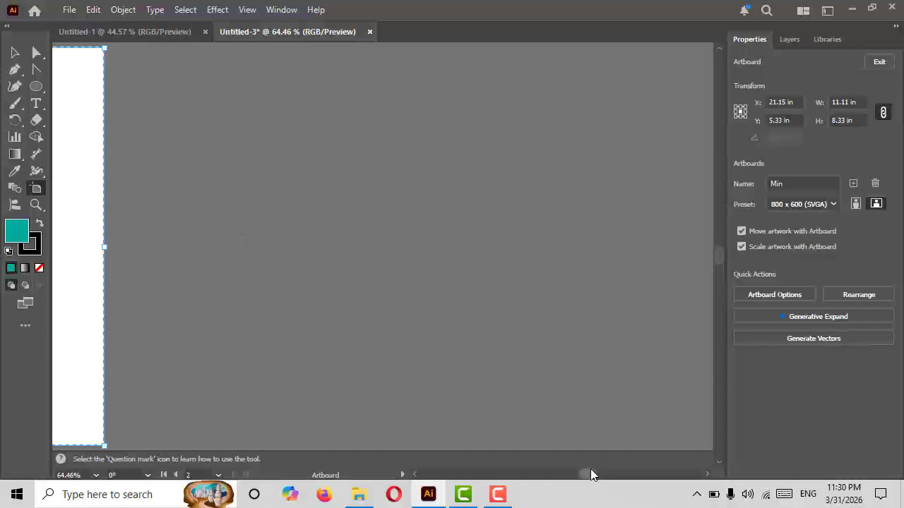
drag(590, 474, 562, 477)
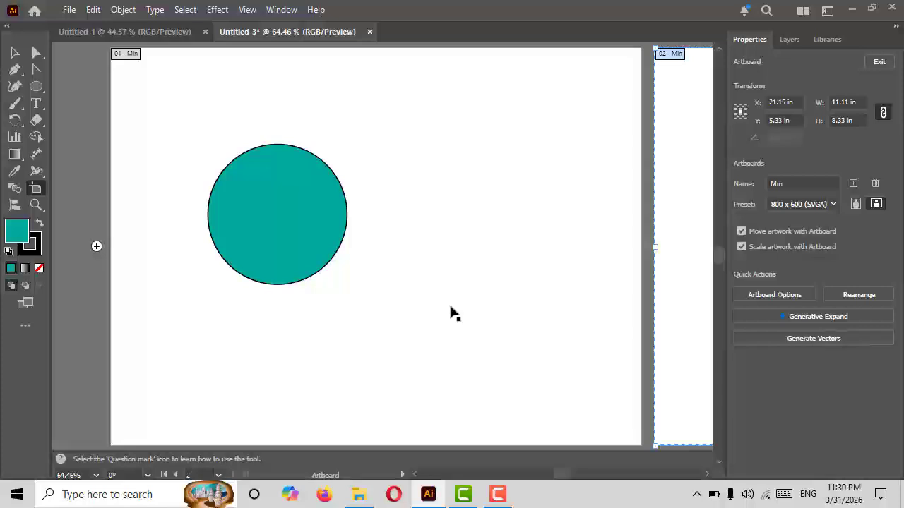
drag(561, 475, 584, 473)
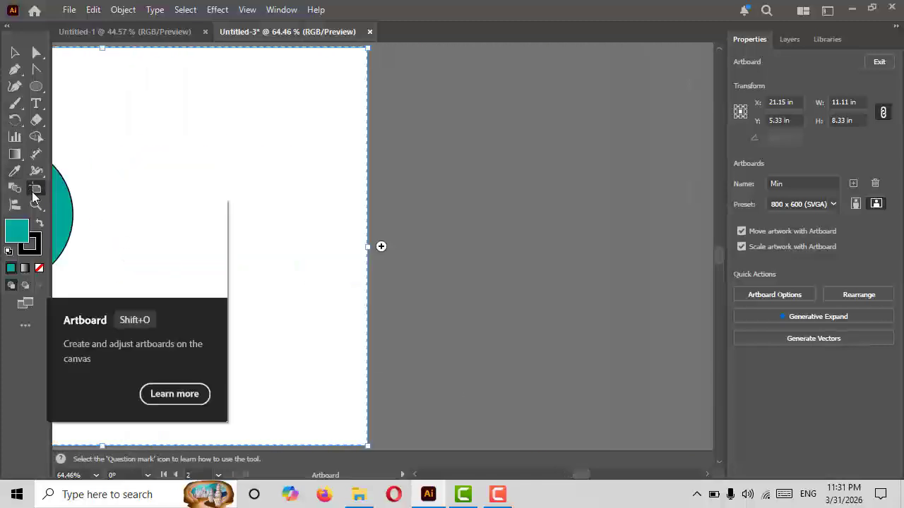
drag(451, 120, 528, 191)
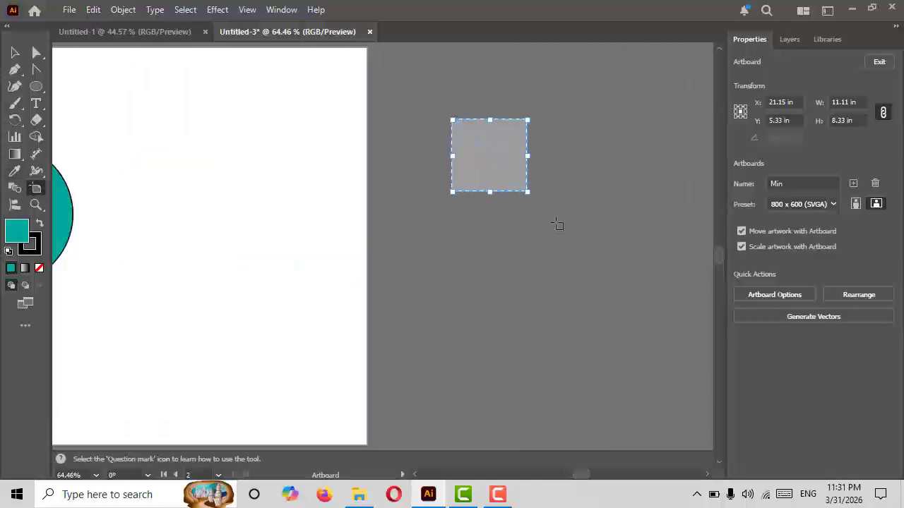
drag(558, 225, 692, 413)
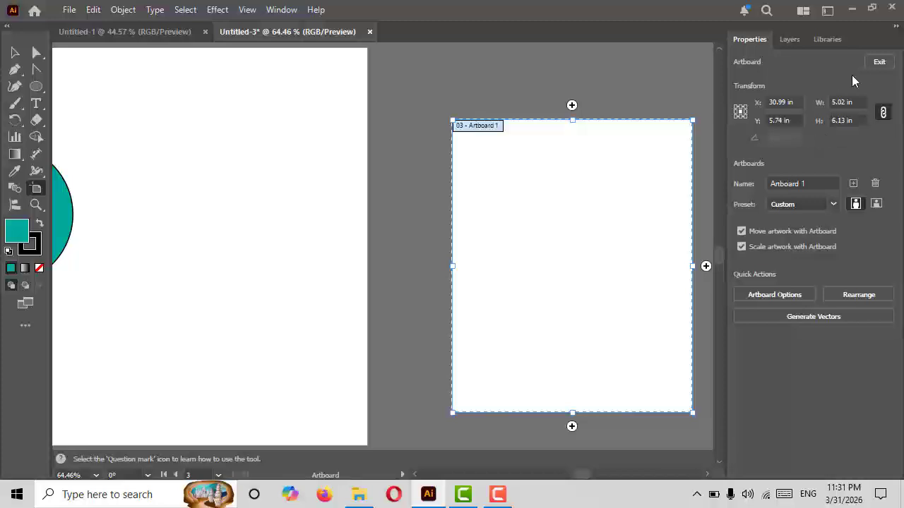
Leave artboard editing and set the document units to pixels.
click(877, 63)
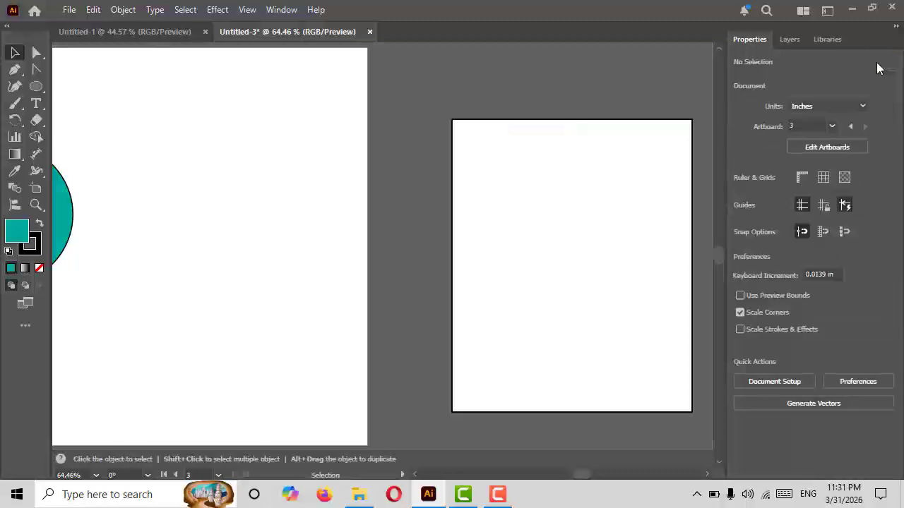
click(840, 106)
click(839, 124)
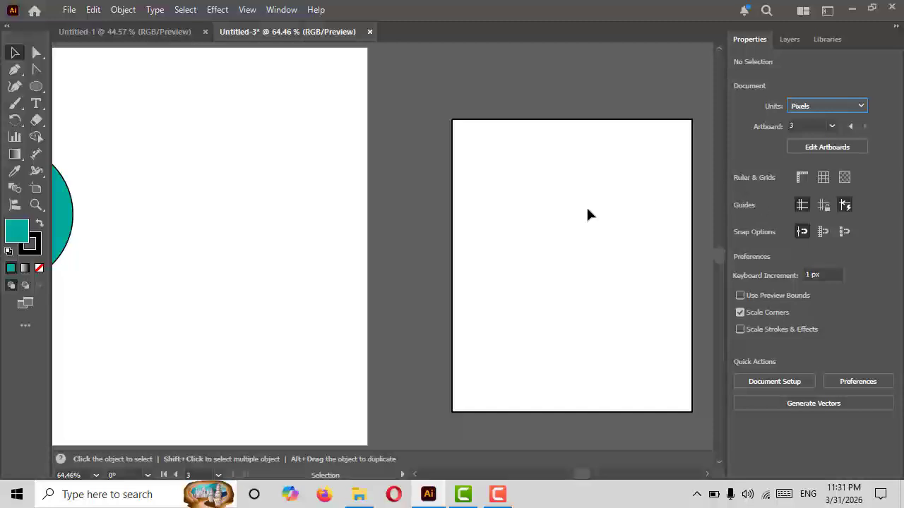
With the Artboard tool, extend the third artboard's top and left edges to make it about 399 by 504 px.
click(36, 188)
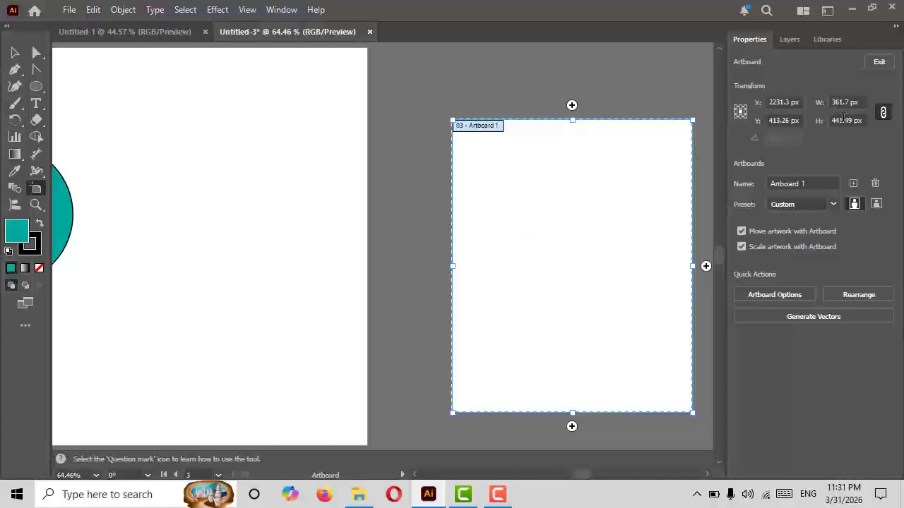
click(809, 184)
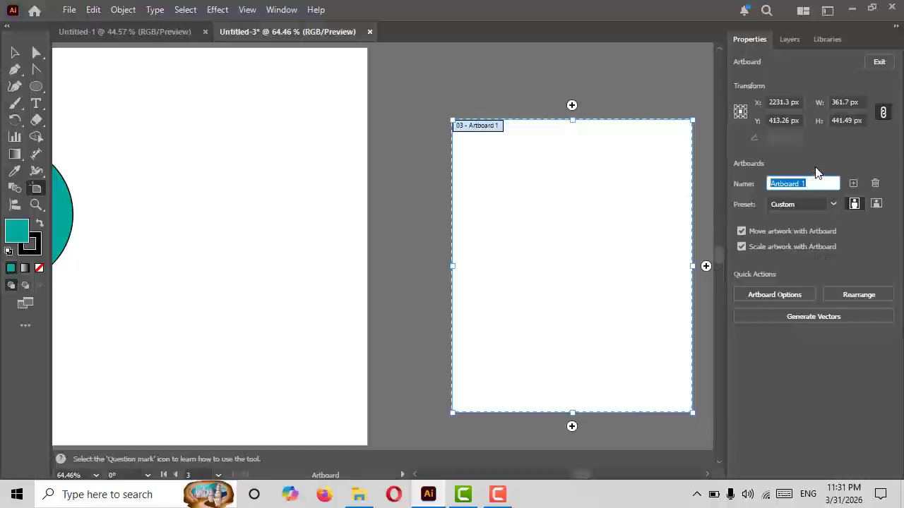
drag(572, 120, 572, 79)
drag(451, 242, 427, 245)
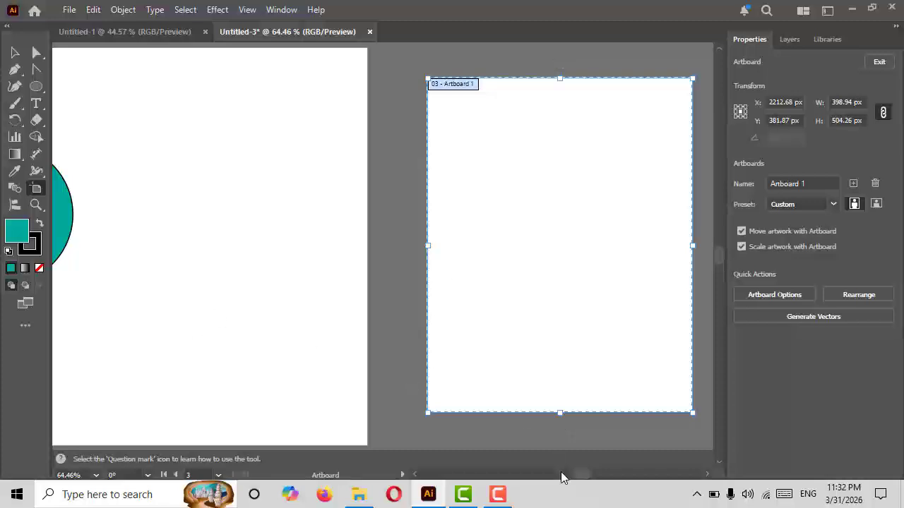
Copy the teal circle on the second artboard and paste it on all artboards.
drag(579, 477, 575, 478)
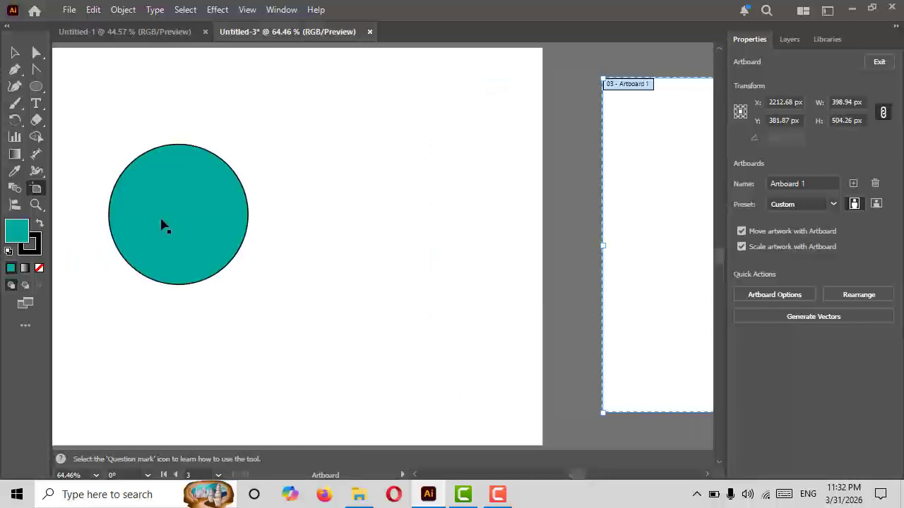
click(161, 220)
click(15, 53)
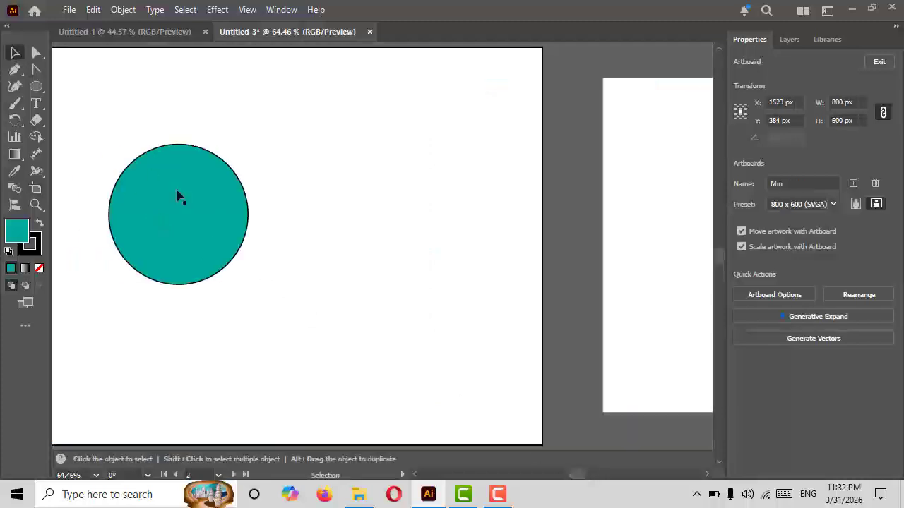
click(177, 196)
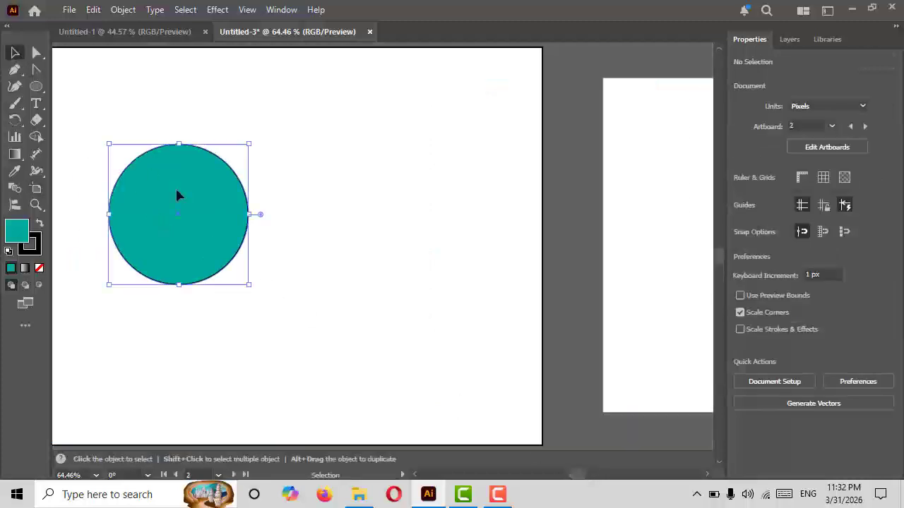
click(93, 10)
click(125, 77)
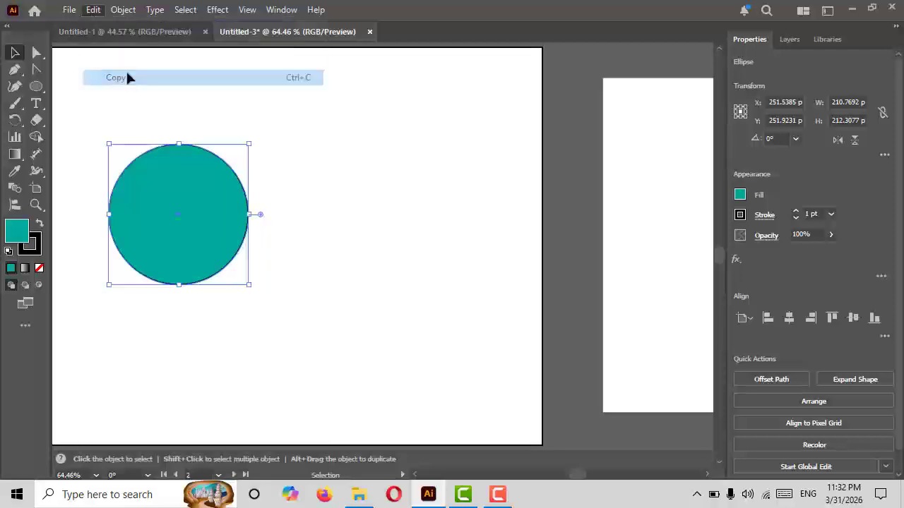
click(95, 11)
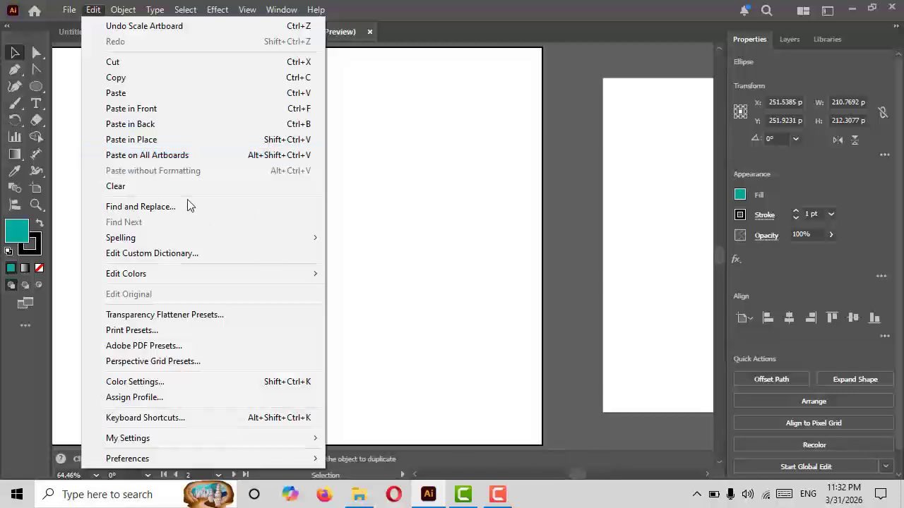
click(185, 154)
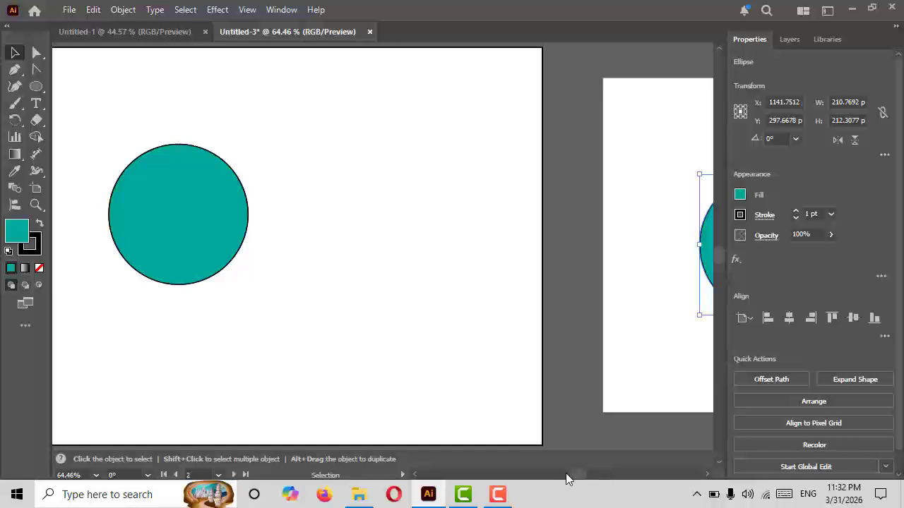
Move the pasted circle on the third artboard up and left to about X 175 px, Y 224 px.
drag(569, 471, 581, 466)
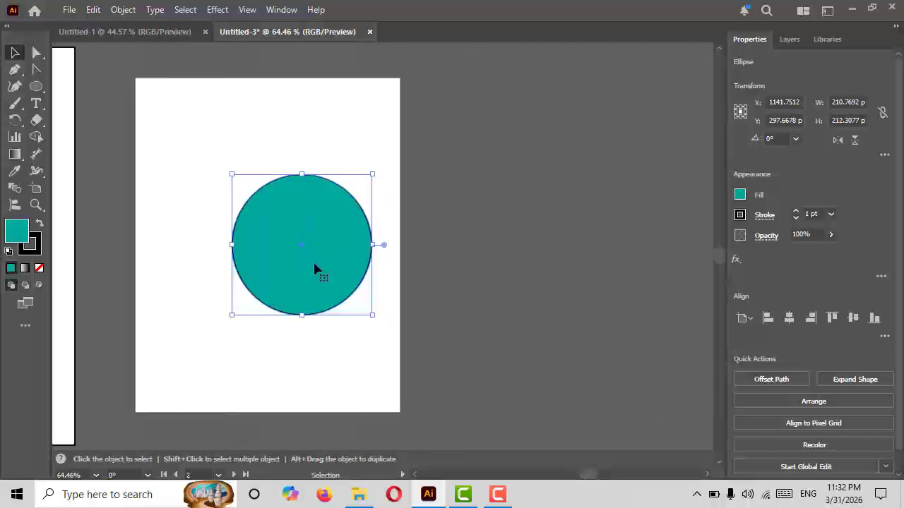
drag(314, 261, 266, 238)
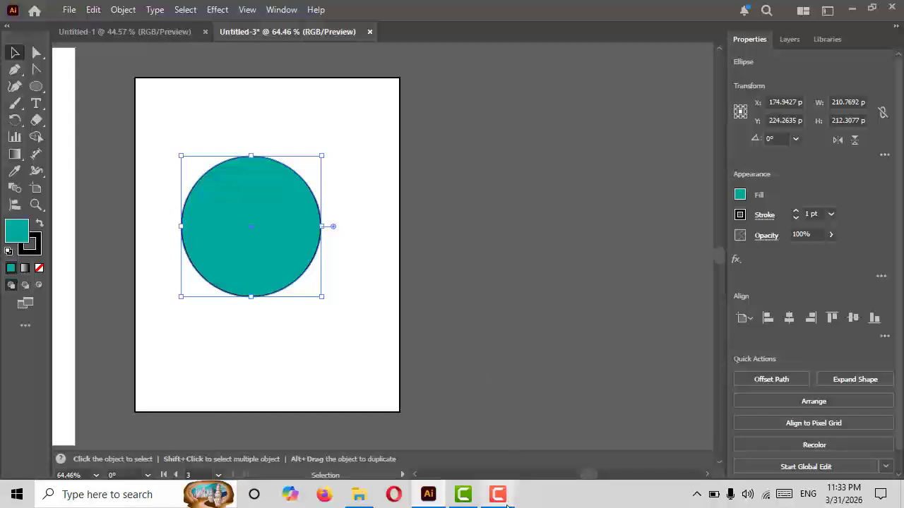
click(498, 494)
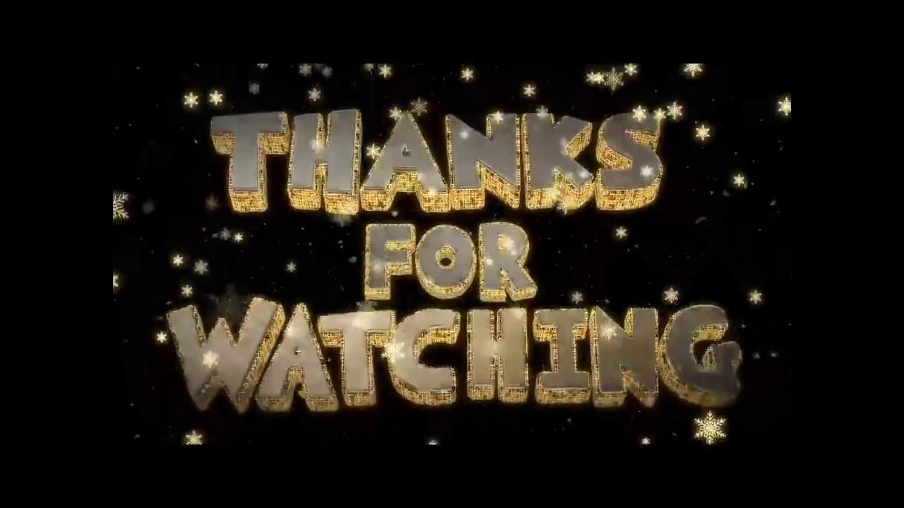